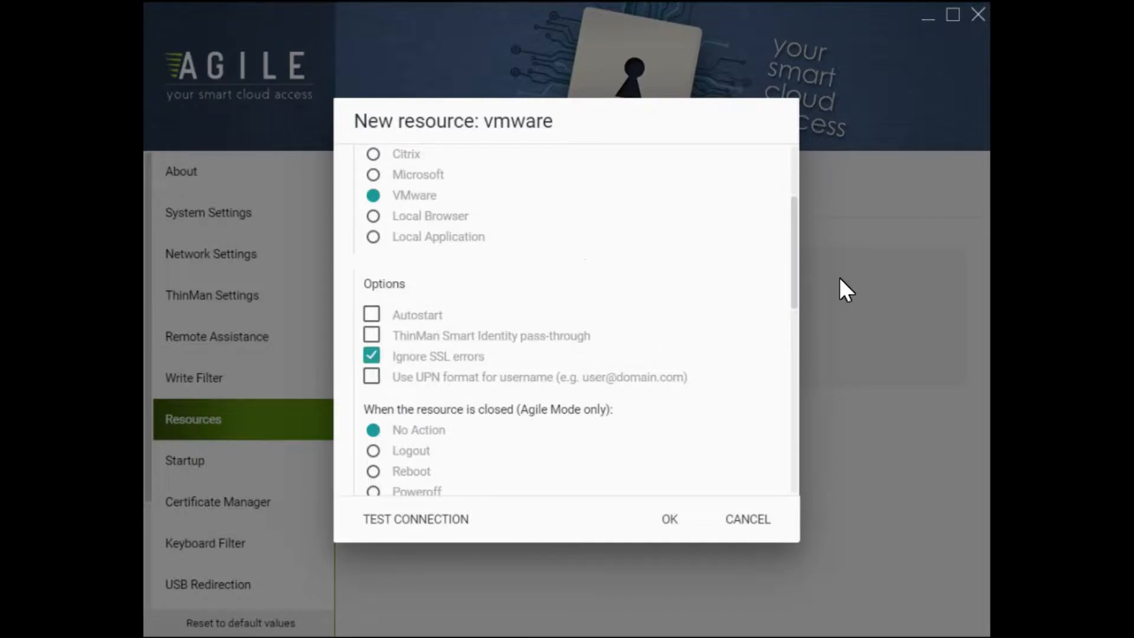
{"action": "left_click_drag", "start_coordinate": [792, 268], "coordinate": [792, 326]}
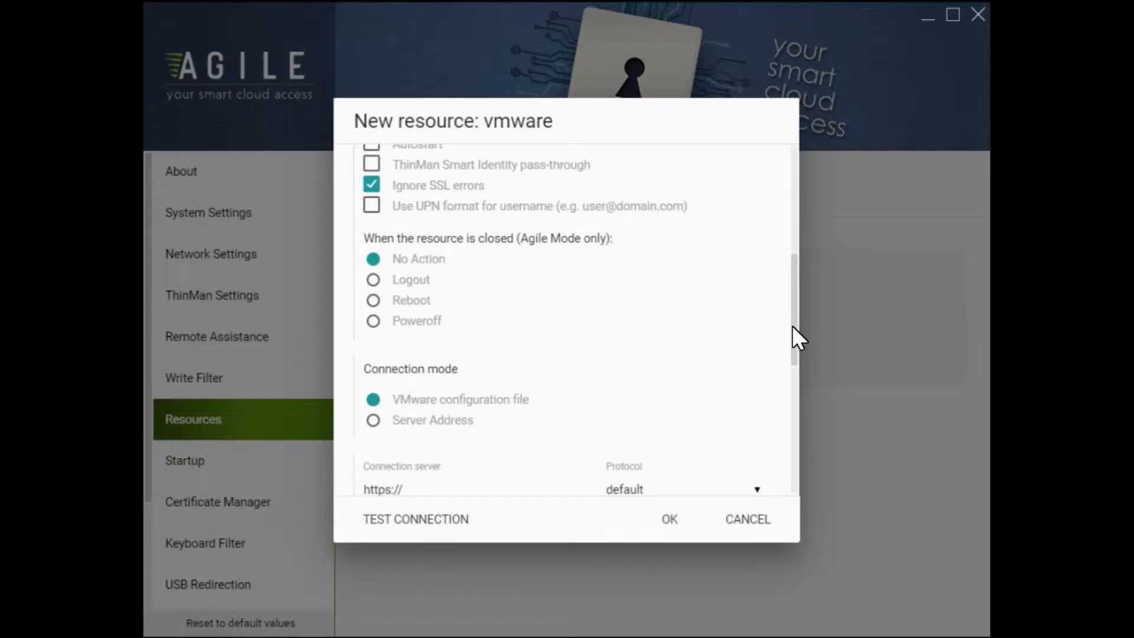
{"action": "left_click", "coordinate": [439, 494]}
{"action": "type", "text": "hvie"}
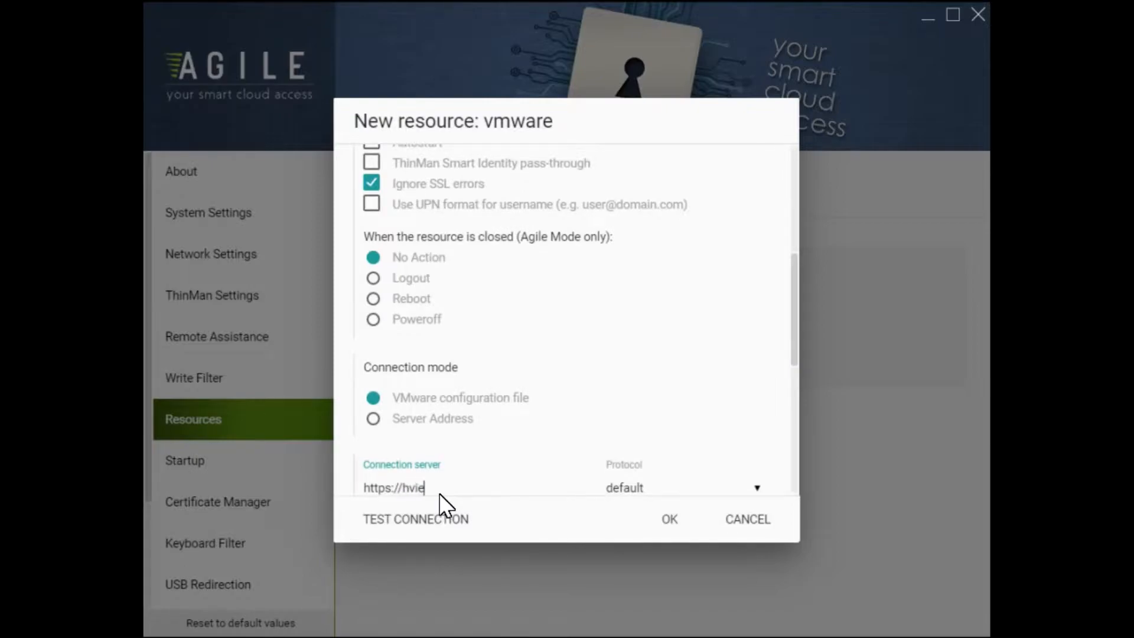
{"action": "type", "text": "w77.sup.praim.com"}
{"action": "left_click", "coordinate": [420, 516]}
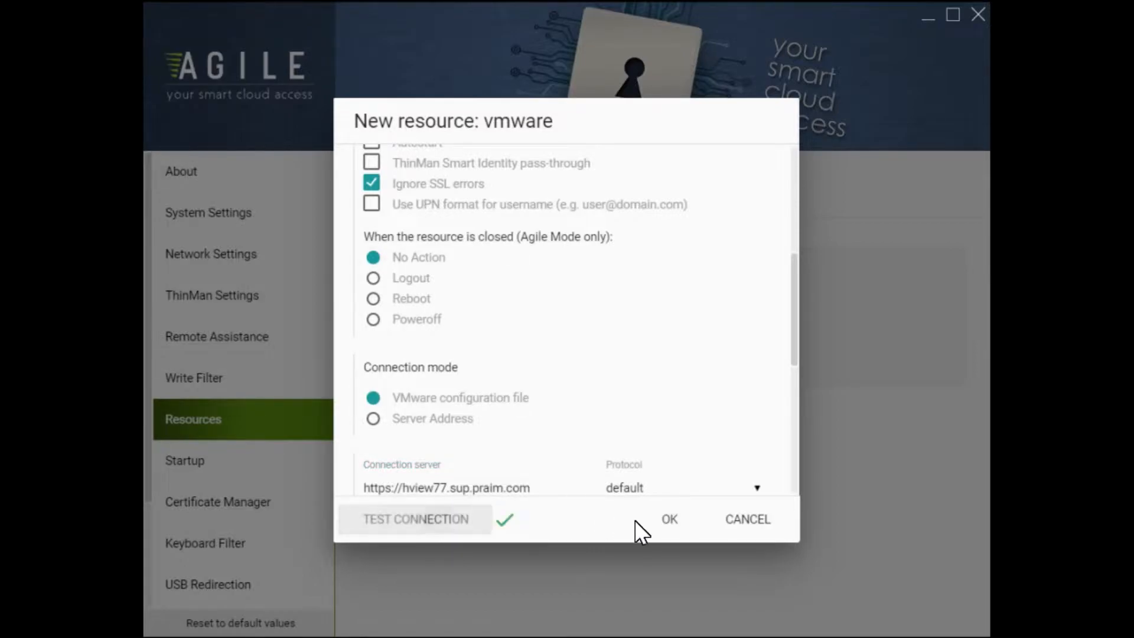
{"action": "left_click", "coordinate": [693, 519]}
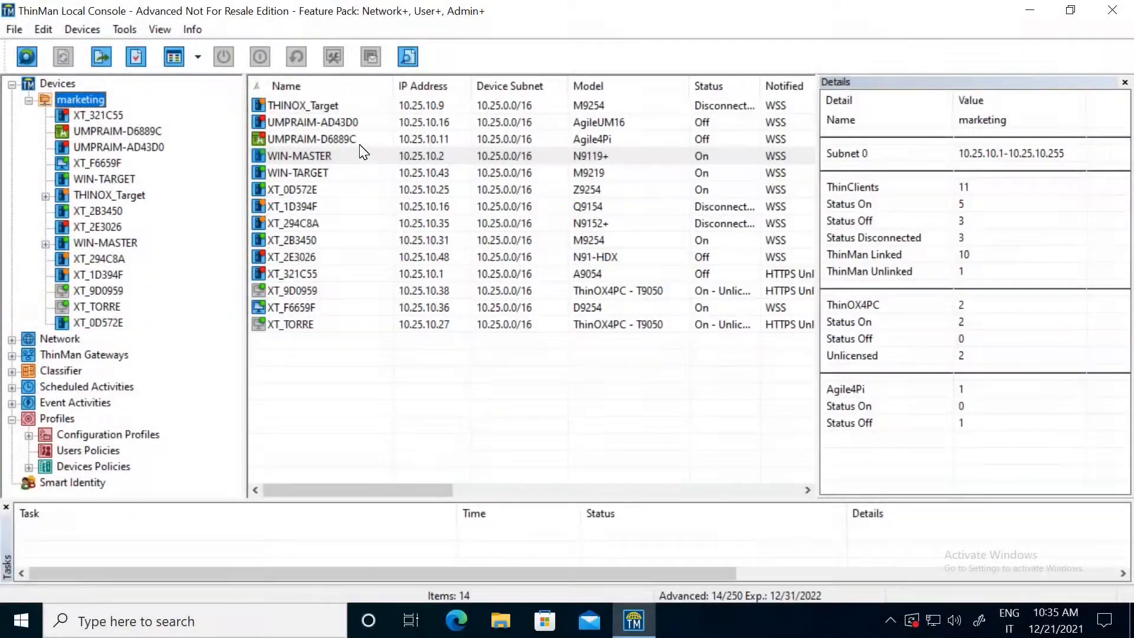
{"action": "left_click", "coordinate": [327, 159]}
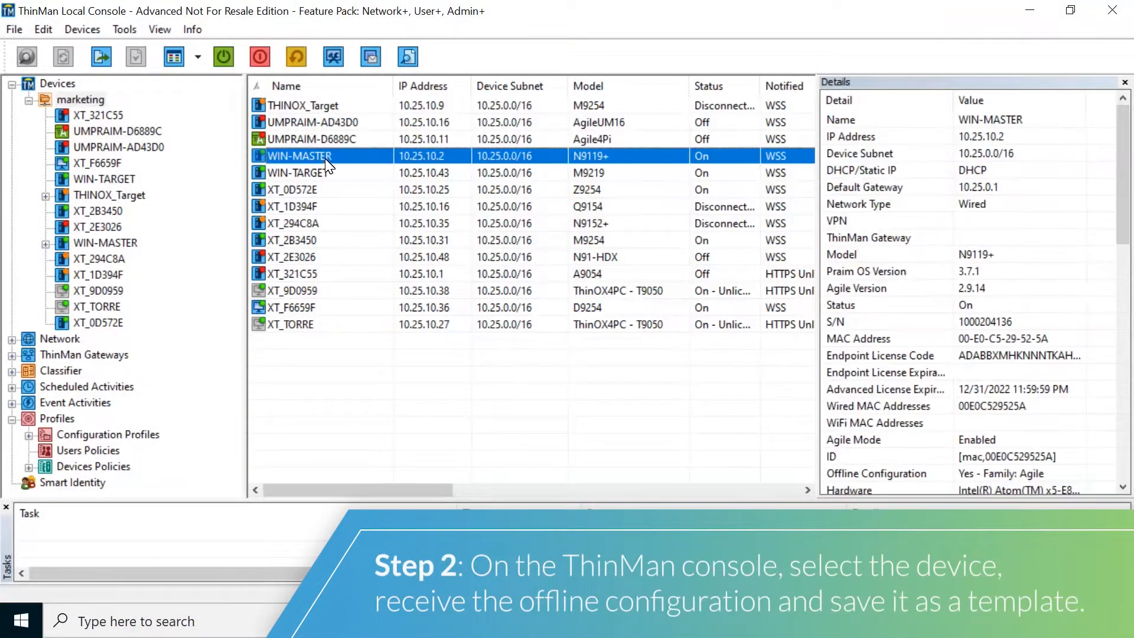
{"action": "right_click", "coordinate": [327, 161]}
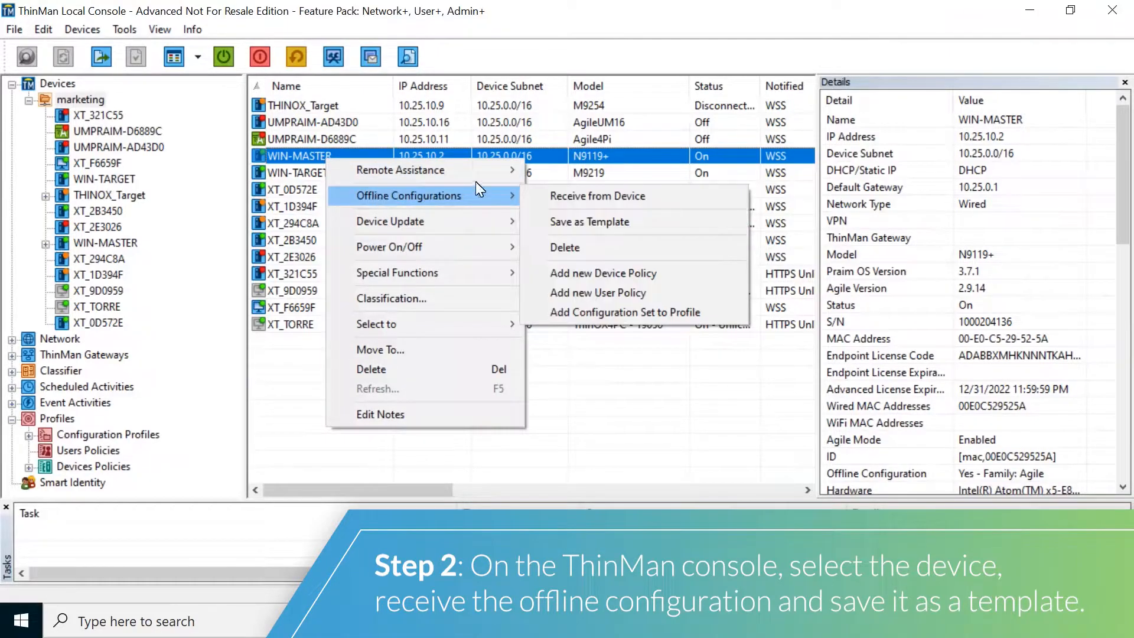
{"action": "left_click", "coordinate": [553, 191]}
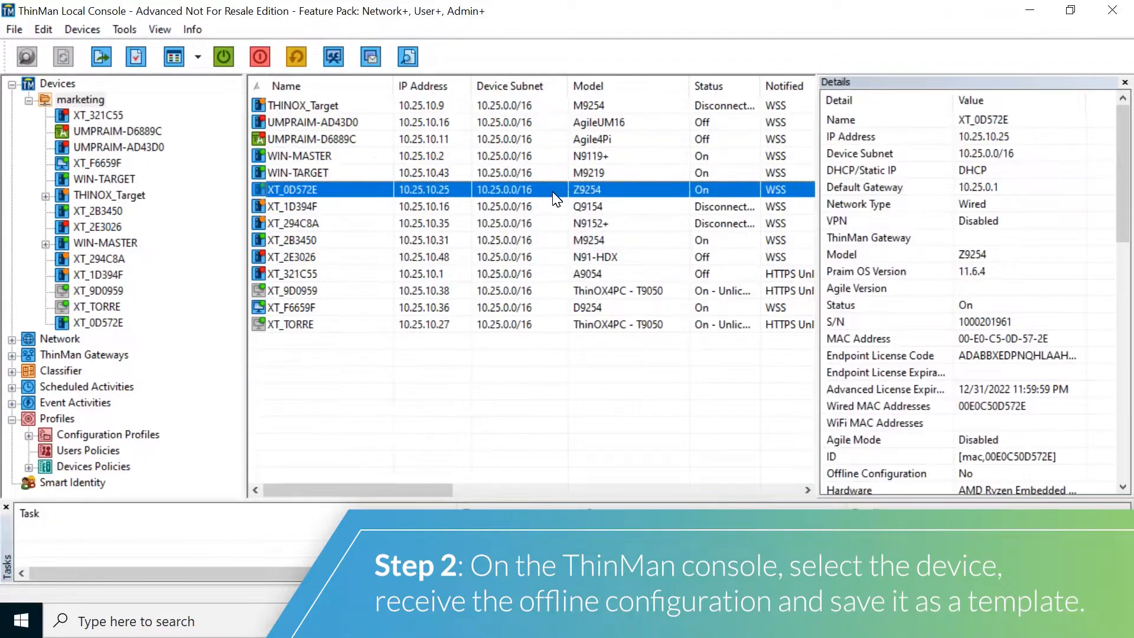
Receive the offline configuration from the WIN-MASTER device and expand that device in the marketing group.
{"action": "left_click", "coordinate": [324, 157]}
{"action": "right_click", "coordinate": [322, 154]}
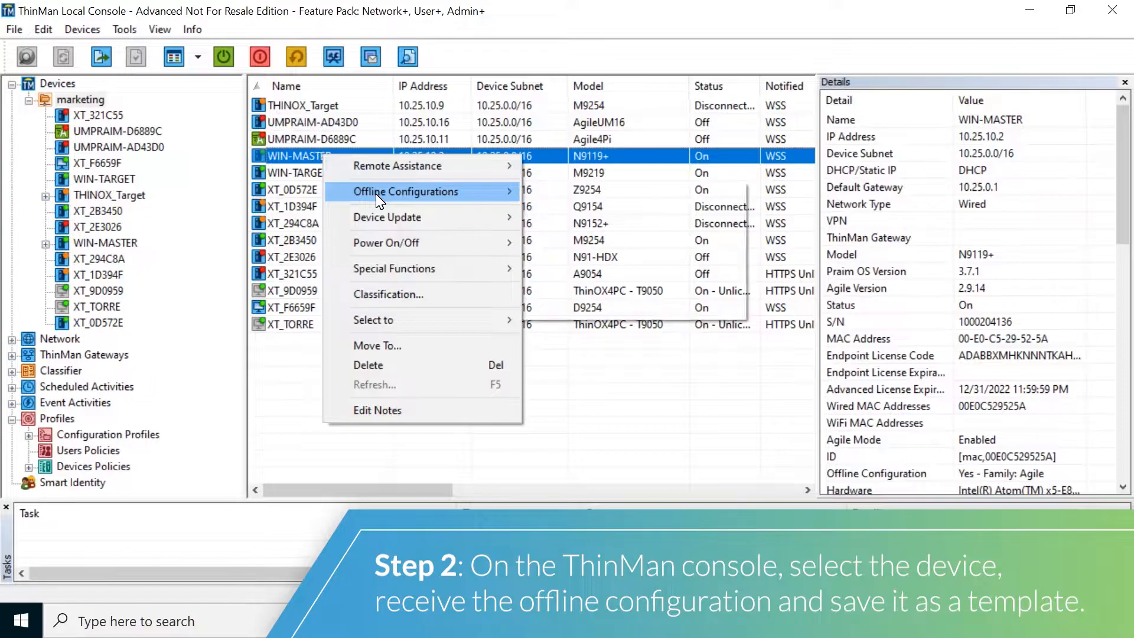
{"action": "mouse_move", "coordinate": [376, 195]}
{"action": "left_click", "coordinate": [545, 191]}
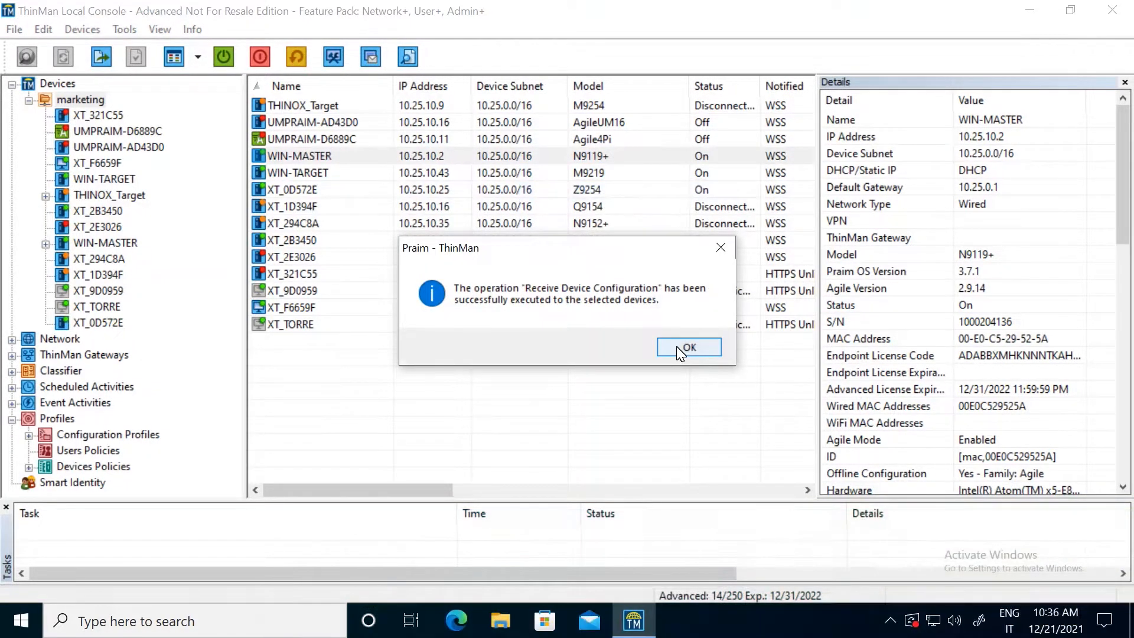
{"action": "left_click", "coordinate": [684, 349]}
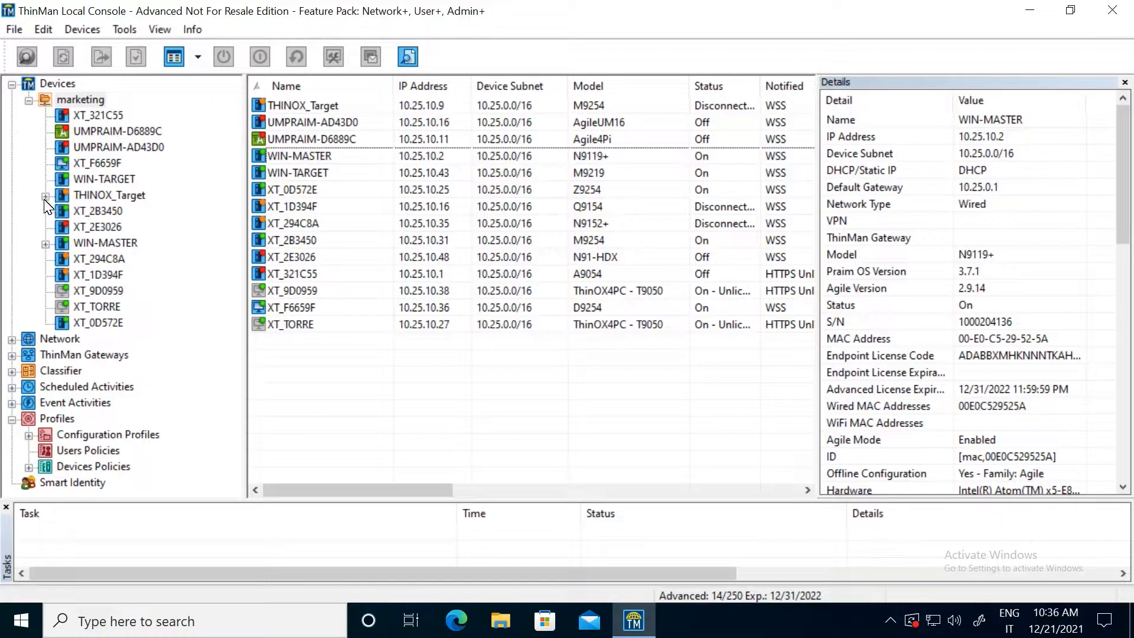
{"action": "left_click", "coordinate": [45, 244]}
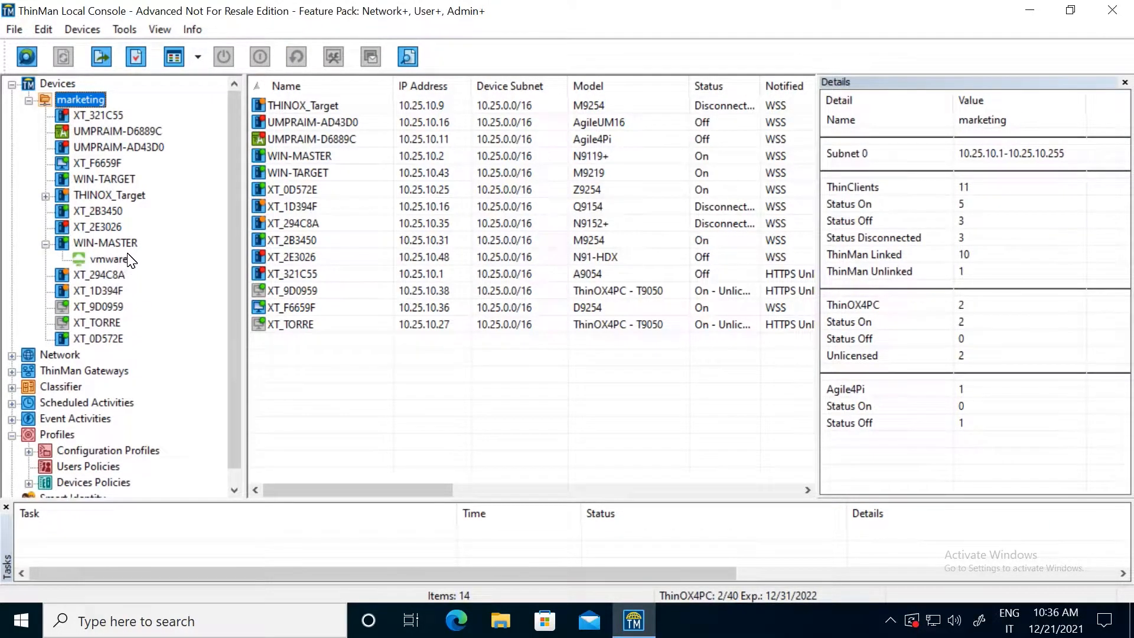
Save the offline configuration of WIN-MASTER as a template file named agile_vmwareConn.
{"action": "left_click", "coordinate": [316, 159]}
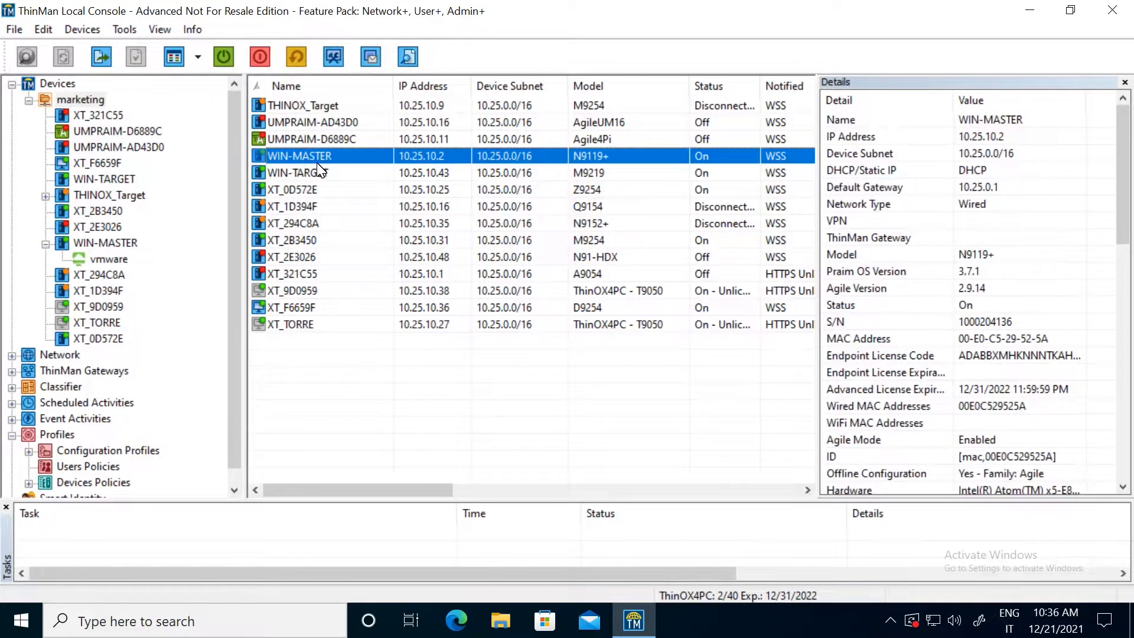
{"action": "right_click", "coordinate": [320, 169]}
{"action": "mouse_move", "coordinate": [414, 201]}
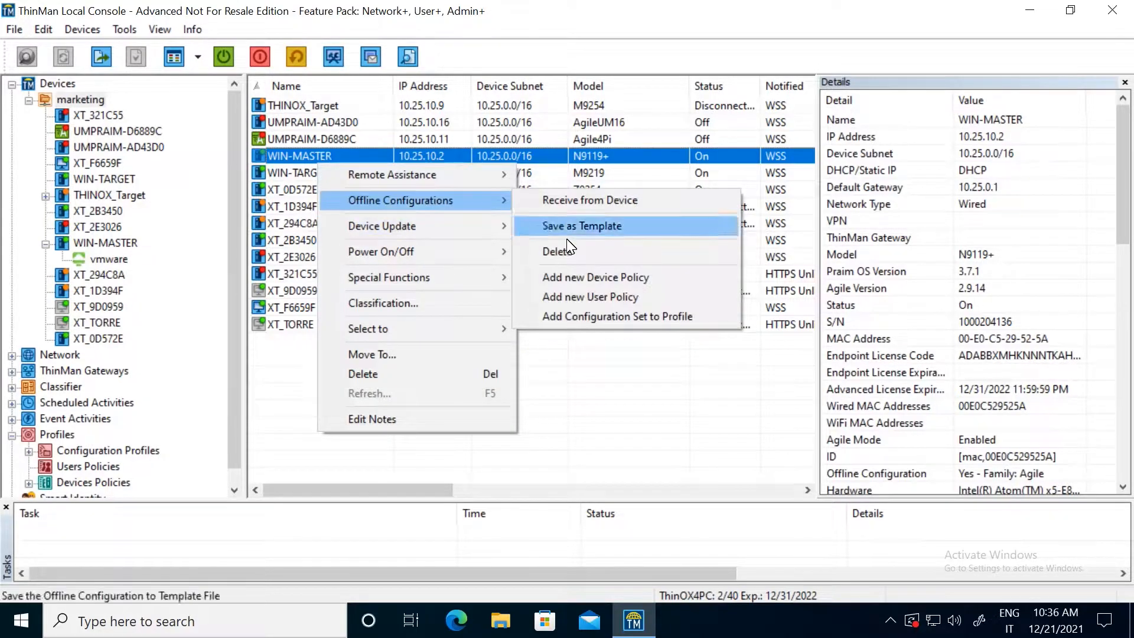
{"action": "left_click", "coordinate": [582, 227]}
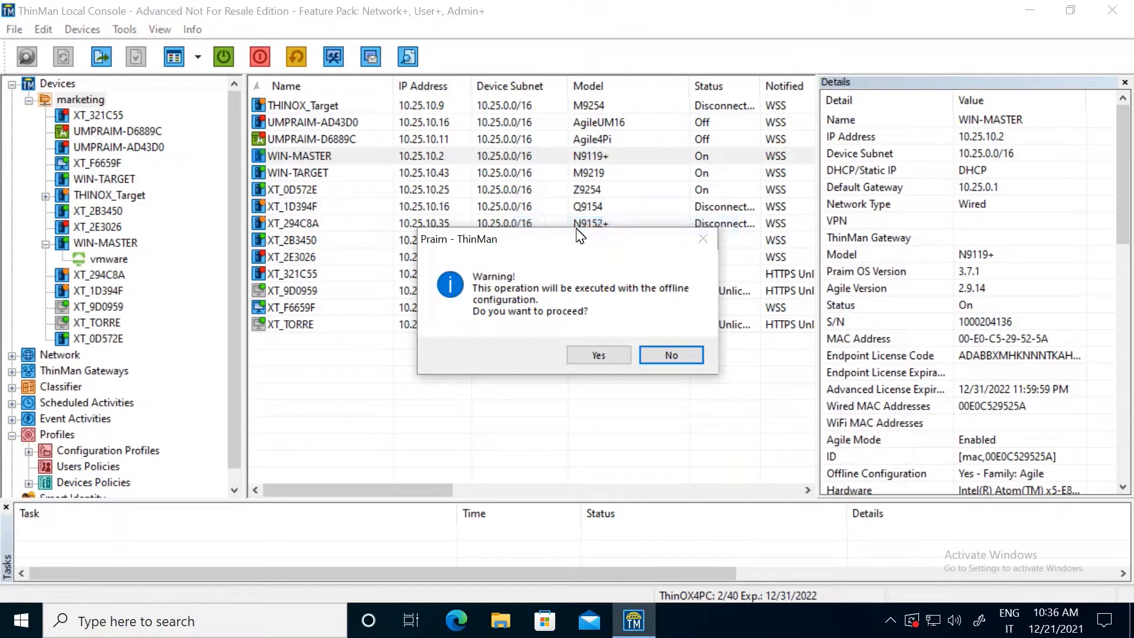
{"action": "left_click", "coordinate": [593, 352]}
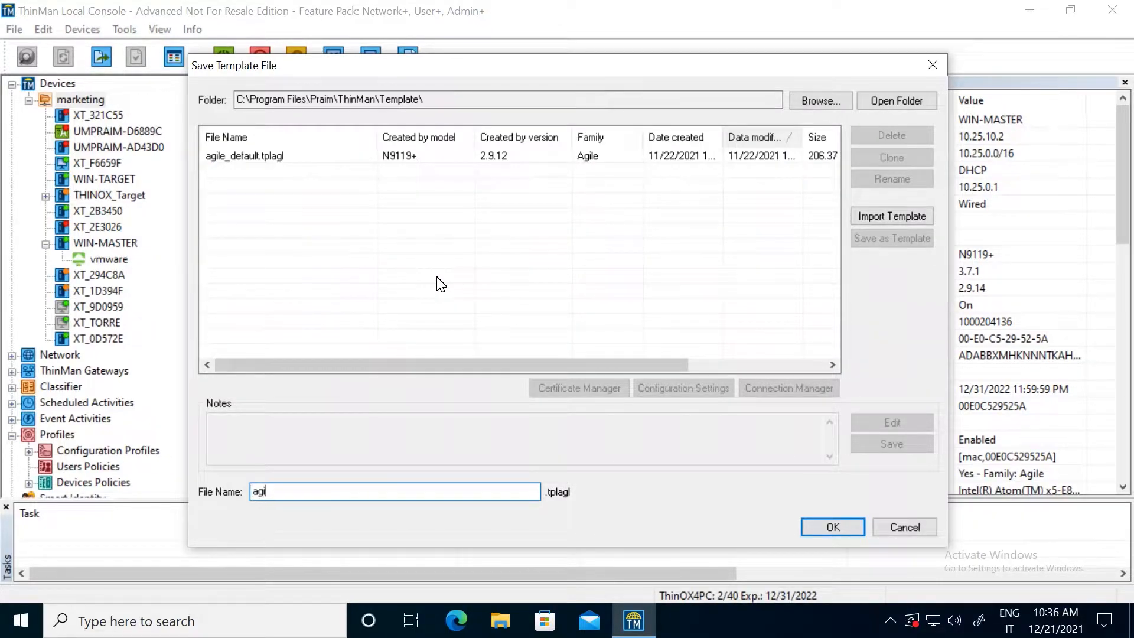
{"action": "type", "text": "agile_vmwareConn"}
{"action": "key", "text": "Return"}
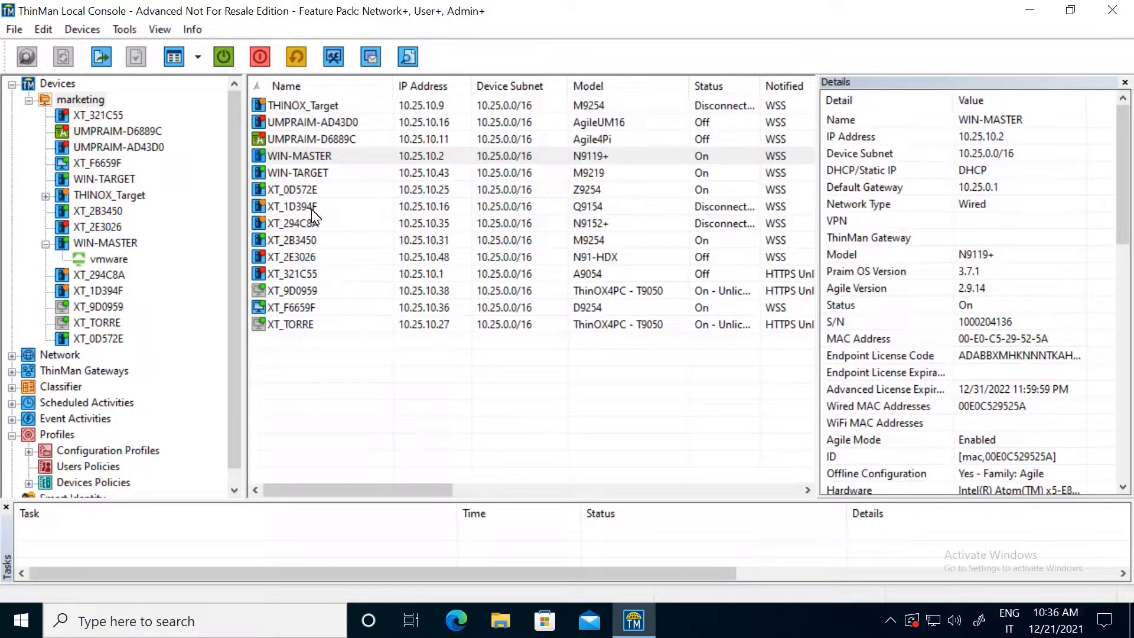
Add a Connections Profile for Users named agile_vmware_profile to the configuration profiles.
{"action": "scroll", "coordinate": [313, 217], "scroll_direction": "right", "scroll_amount": 1}
{"action": "scroll", "coordinate": [313, 216], "scroll_direction": "left", "scroll_amount": 1}
{"action": "left_click", "coordinate": [41, 455]}
{"action": "left_click", "coordinate": [28, 451]}
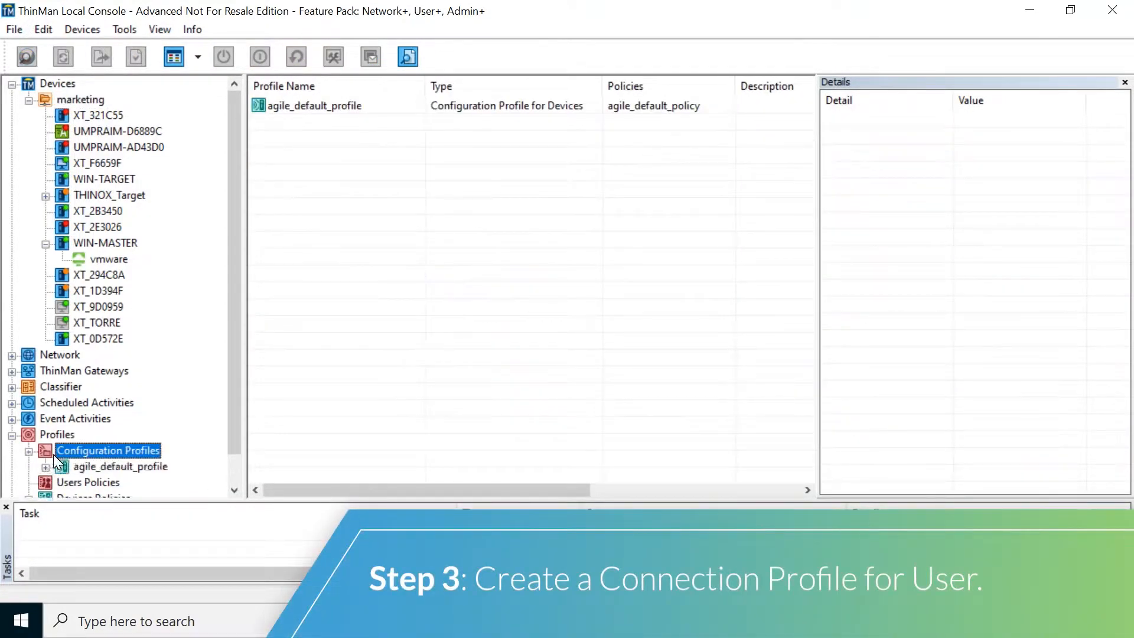
{"action": "right_click", "coordinate": [87, 454]}
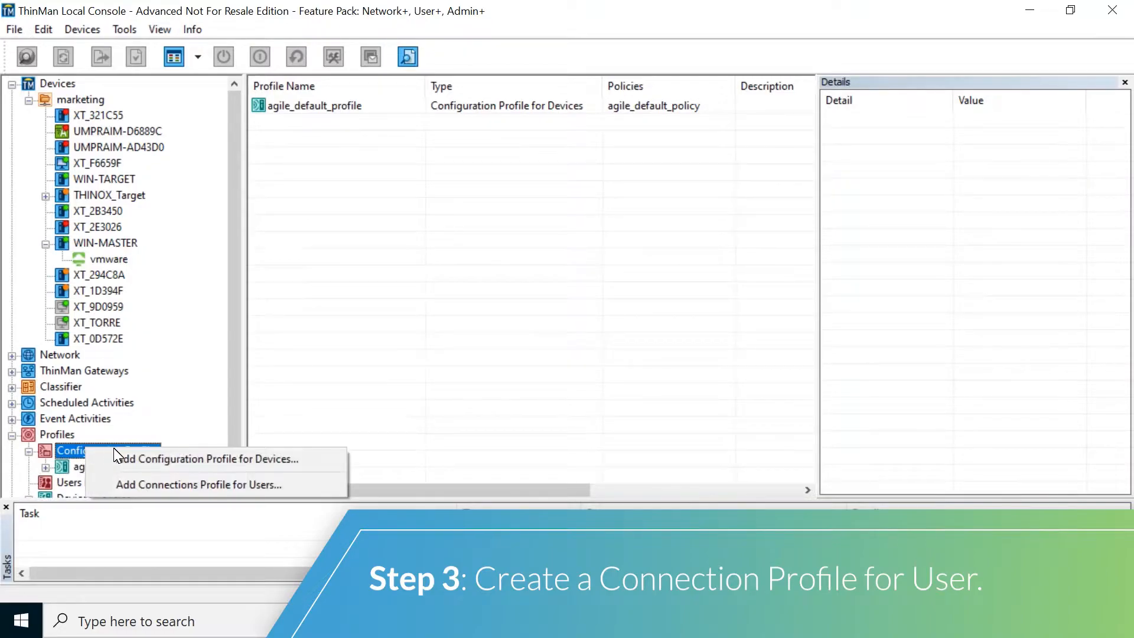
{"action": "left_click", "coordinate": [173, 482]}
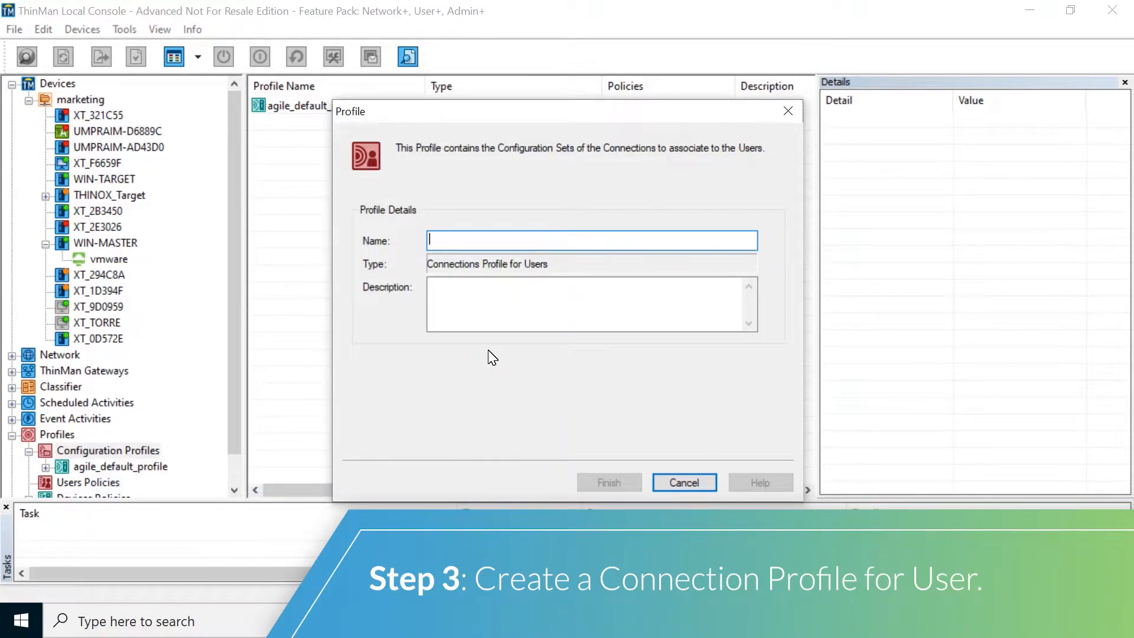
{"action": "type", "text": "agi"}
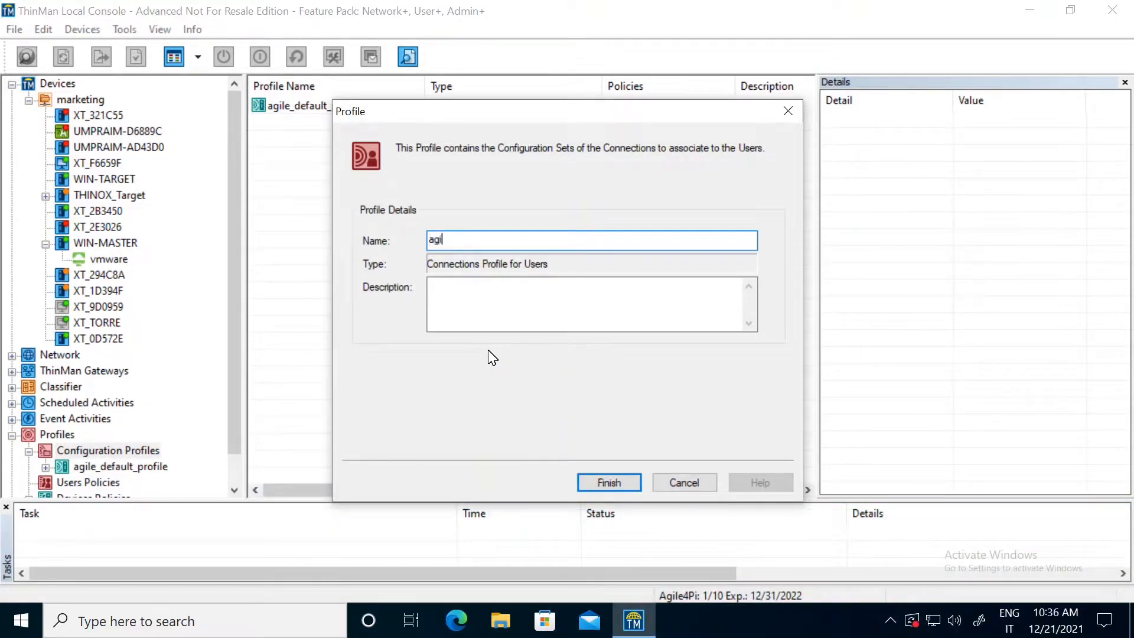
{"action": "type", "text": "le_vmware_profile"}
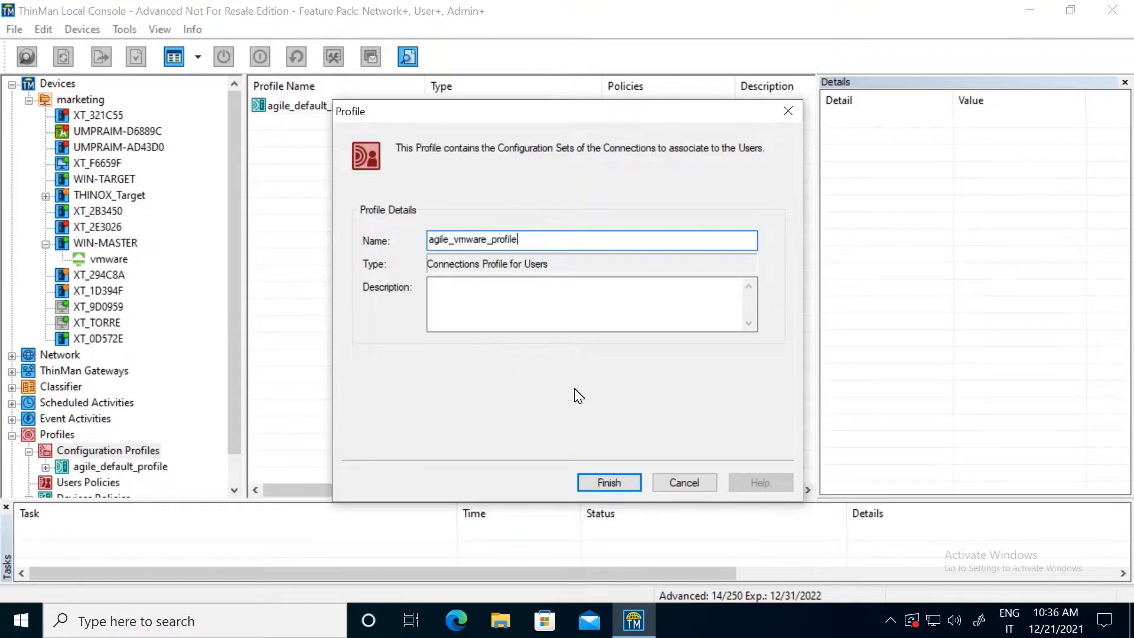
{"action": "left_click", "coordinate": [626, 484]}
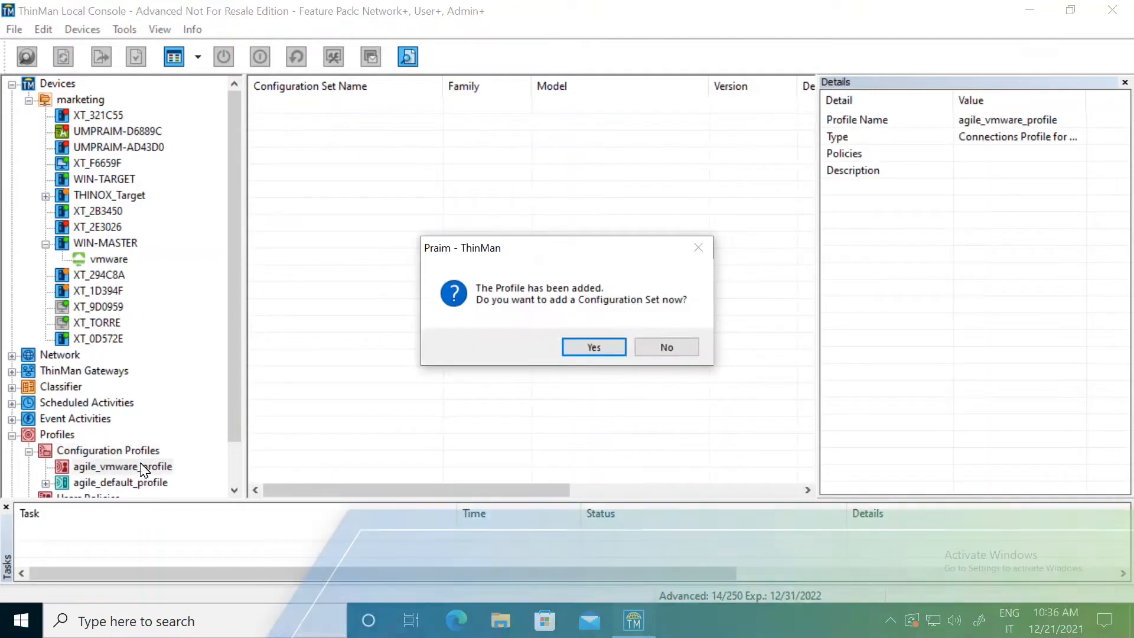
Add a configuration set to agile_vmware_profile from the agile_vmwareConn.tplagl template and expand the profile.
{"action": "left_click", "coordinate": [601, 348]}
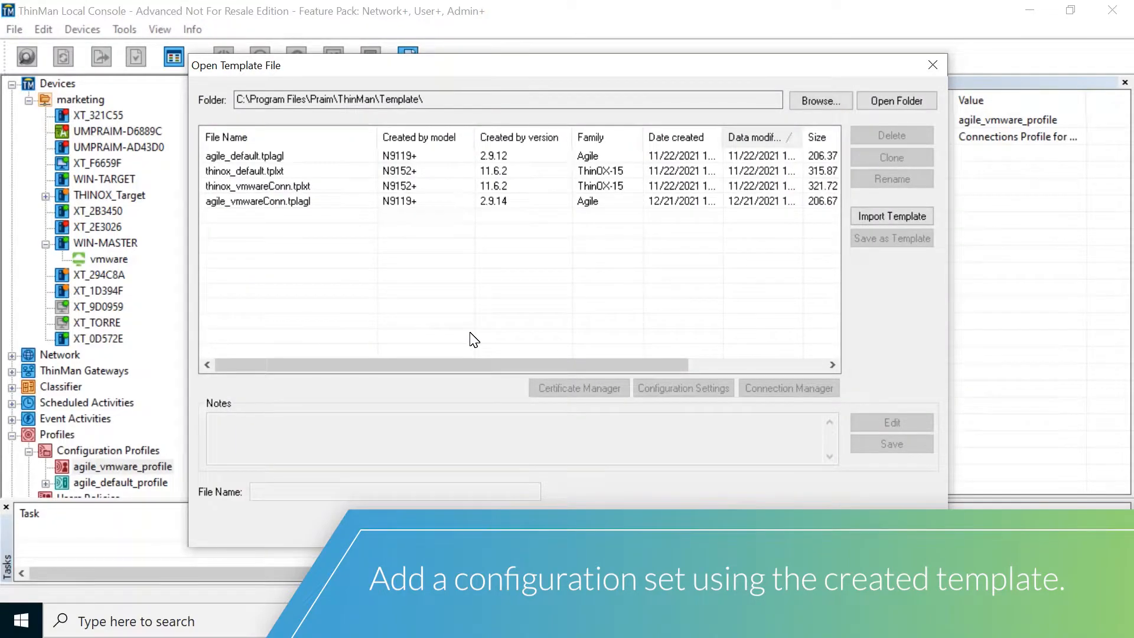
{"action": "left_click", "coordinate": [320, 204]}
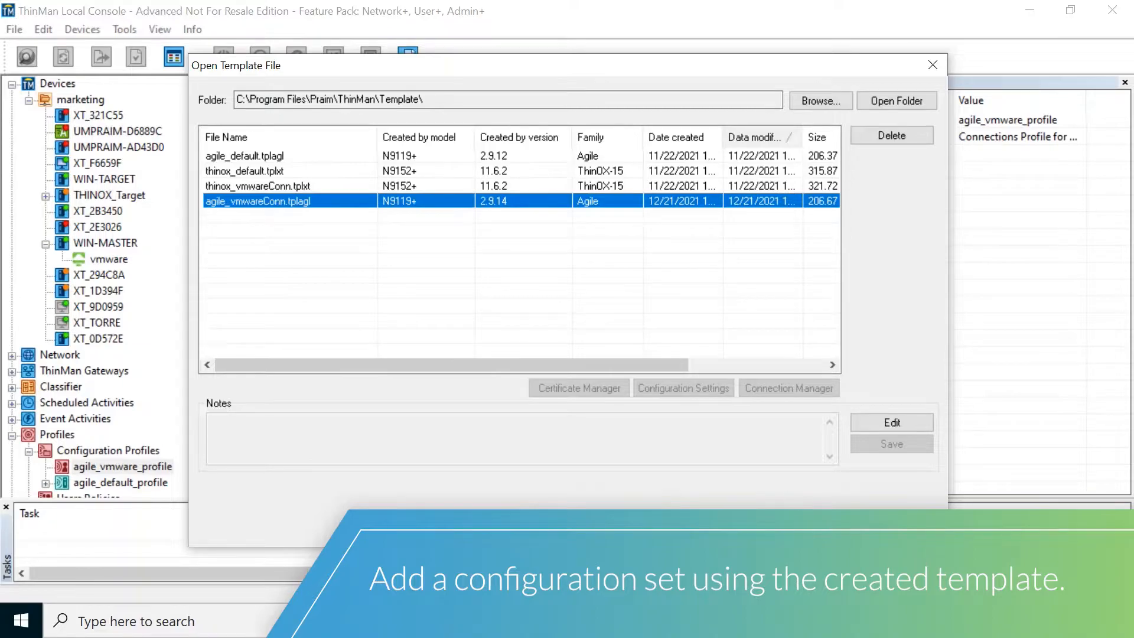
{"action": "left_click", "coordinate": [523, 527]}
{"action": "left_click", "coordinate": [572, 437]}
{"action": "left_click", "coordinate": [572, 438]}
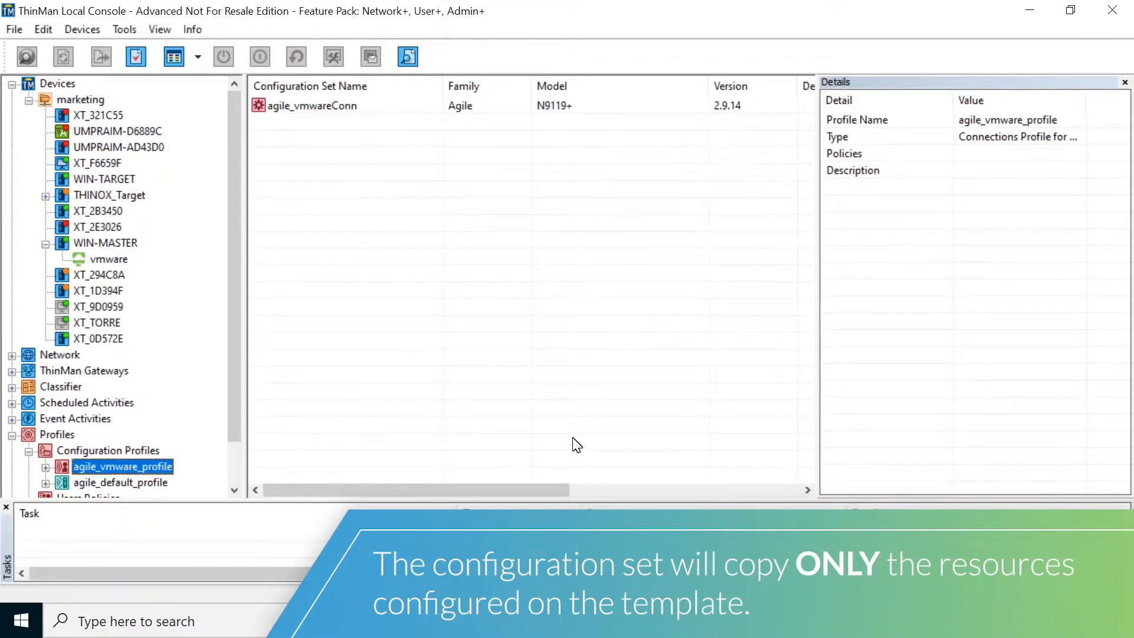
{"action": "scroll", "coordinate": [122, 433], "scroll_direction": "down", "scroll_amount": 1}
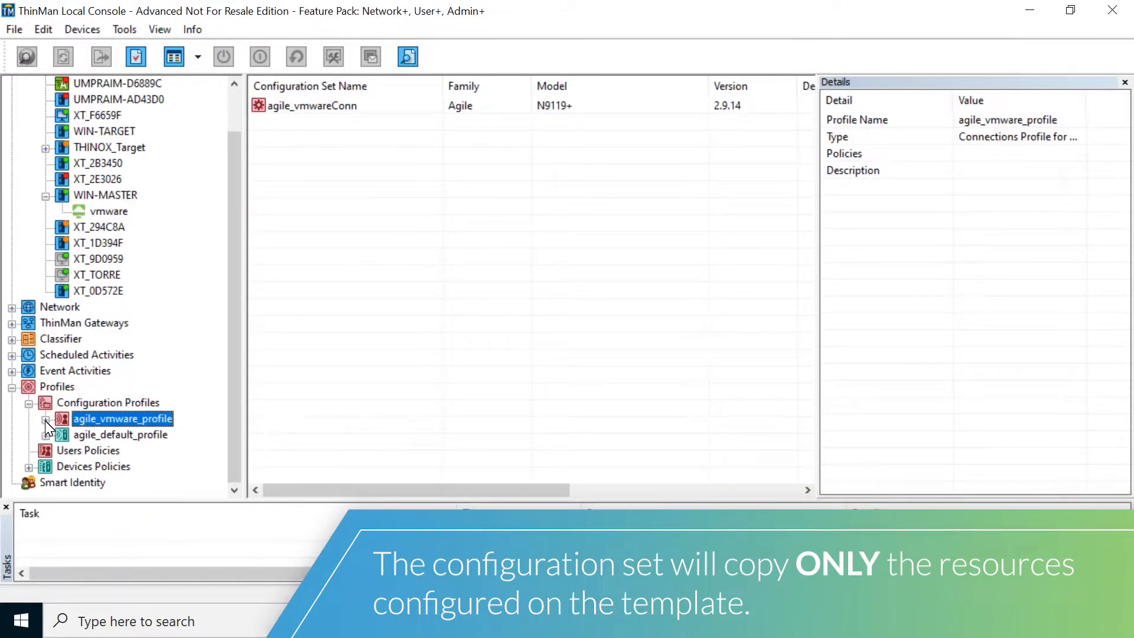
{"action": "left_click", "coordinate": [45, 419]}
{"action": "scroll", "coordinate": [49, 428], "scroll_direction": "down", "scroll_amount": 1}
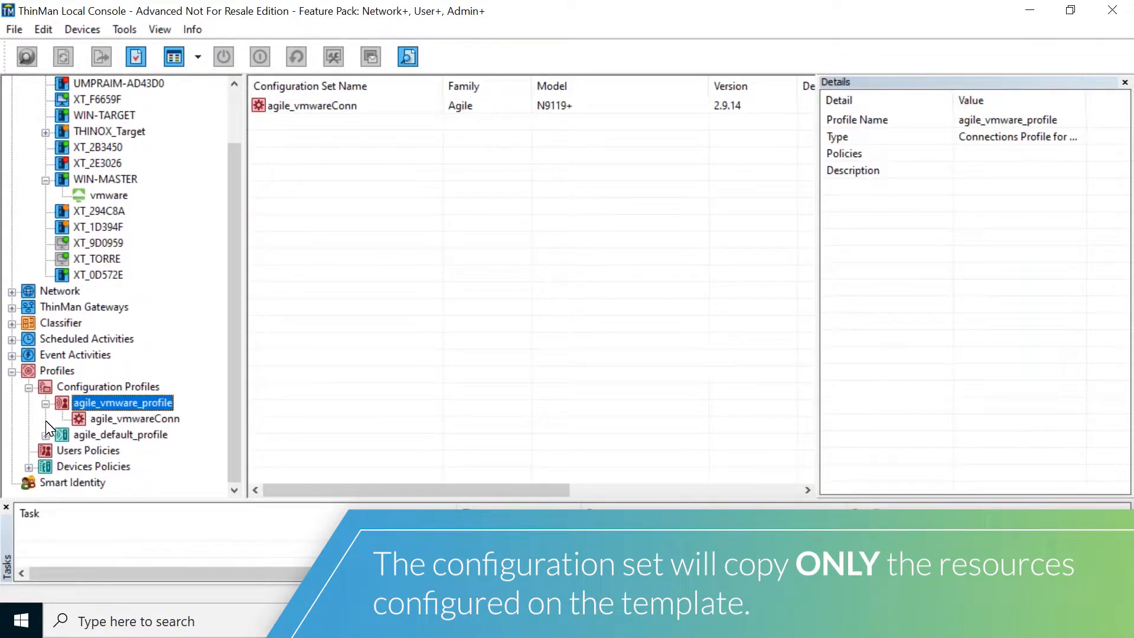
Start a new users policy named vmware_policy and continue to its profile selection.
{"action": "left_click", "coordinate": [105, 452]}
{"action": "right_click", "coordinate": [105, 452]}
{"action": "left_click", "coordinate": [144, 469]}
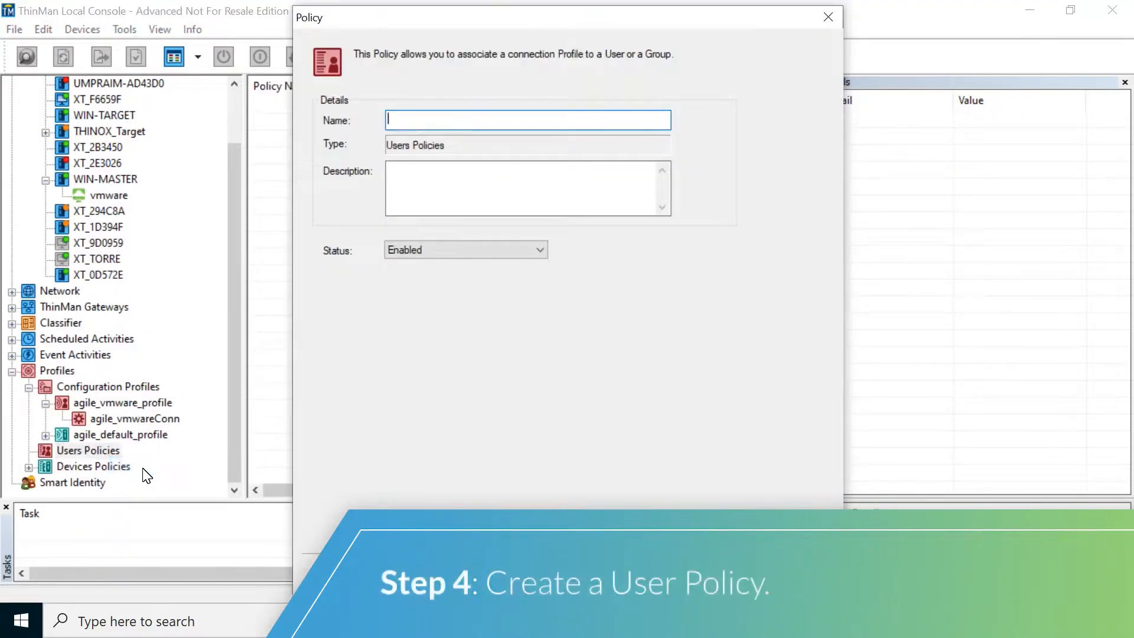
{"action": "type", "text": "agi"}
{"action": "key", "text": "BackSpace"}
{"action": "key", "text": "BackSpace"}
{"action": "key", "text": "BackSpace"}
{"action": "key", "text": "BackSpace"}
{"action": "key", "text": "BackSpace"}
{"action": "key", "text": "BackSpace"}
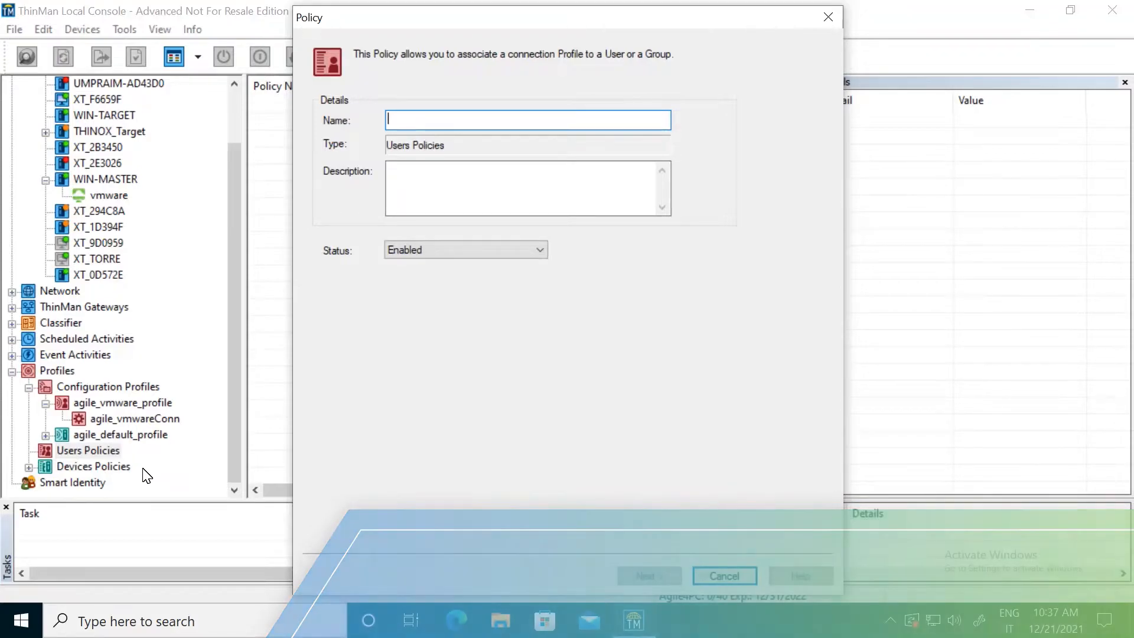
{"action": "type", "text": "vmware_policy"}
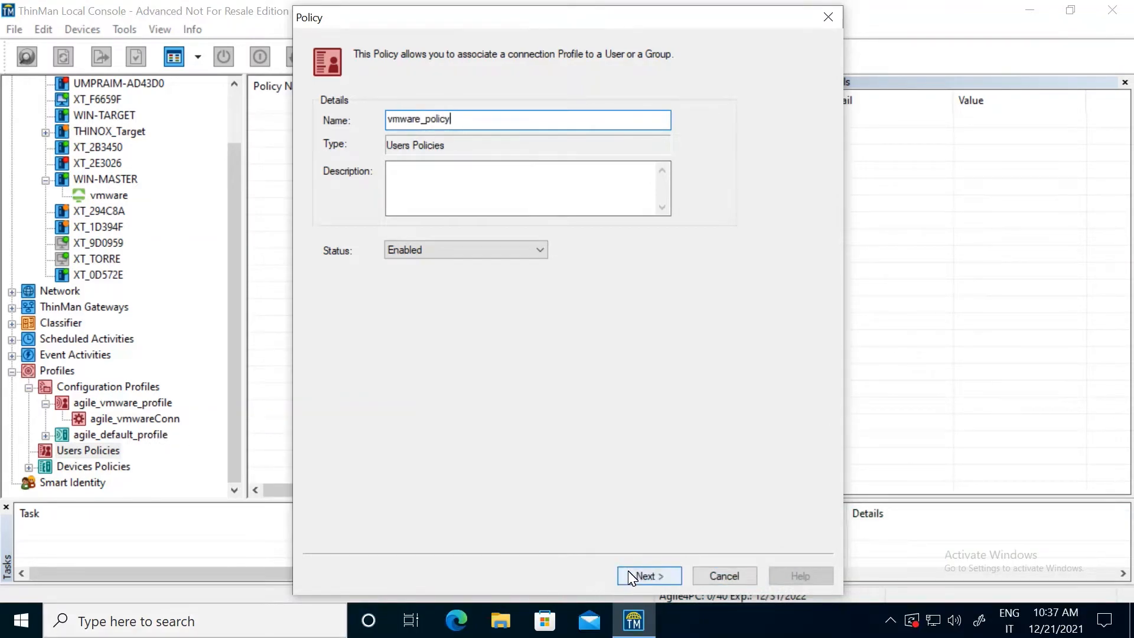
{"action": "left_click", "coordinate": [644, 576]}
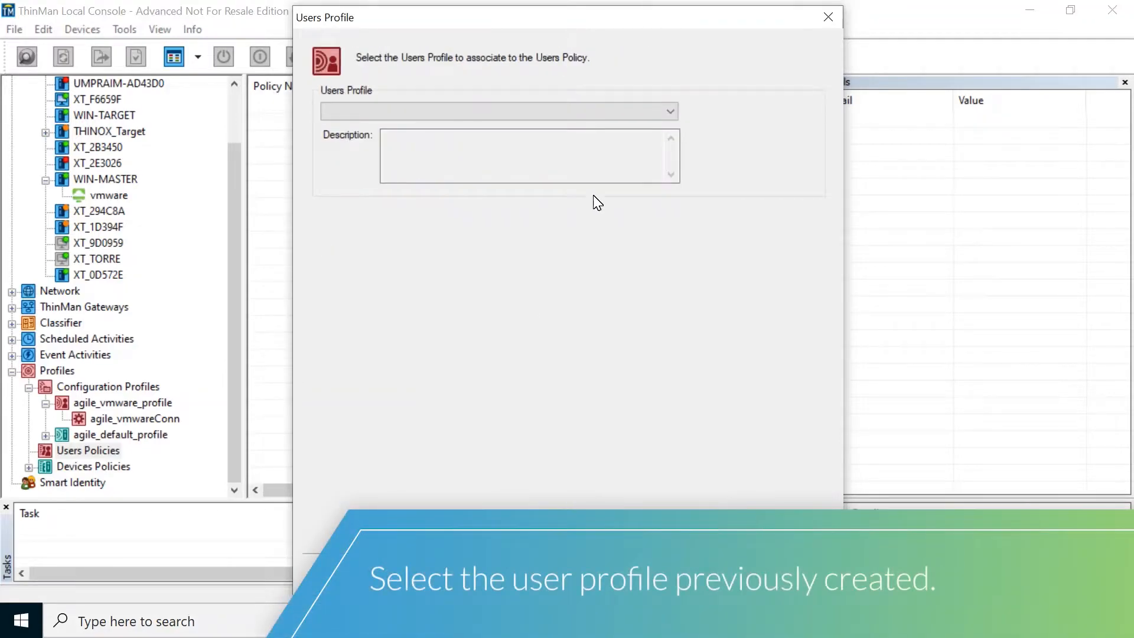
Associate the users profile agile_vmware_profile with the policy and continue to the users and groups selection.
{"action": "left_click", "coordinate": [671, 111]}
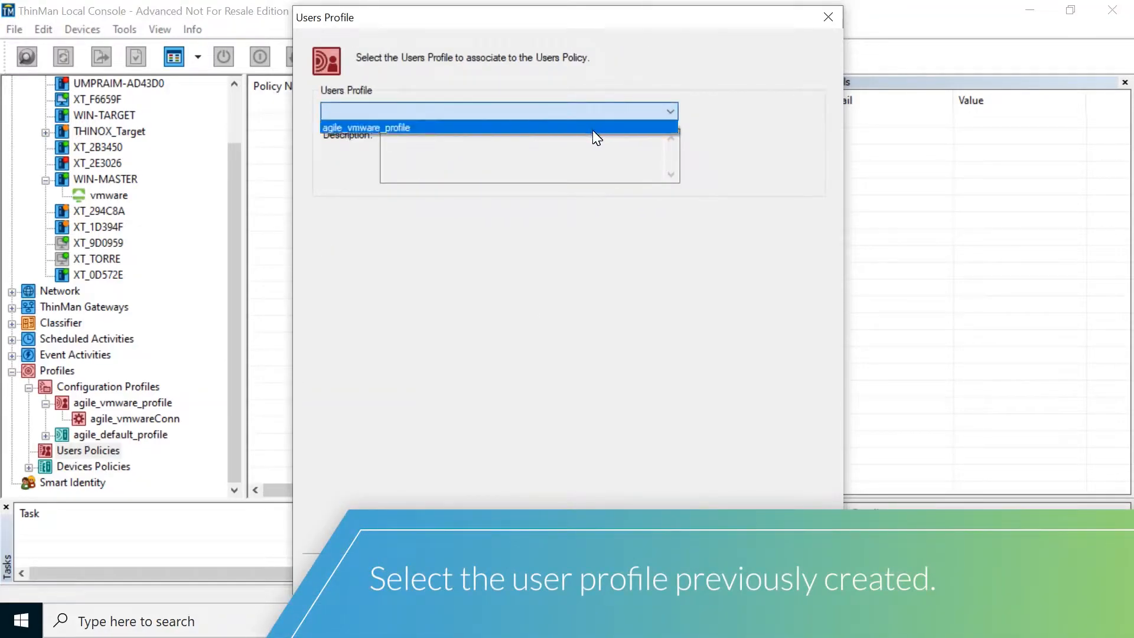
{"action": "left_click", "coordinate": [594, 129]}
{"action": "key", "text": "Return"}
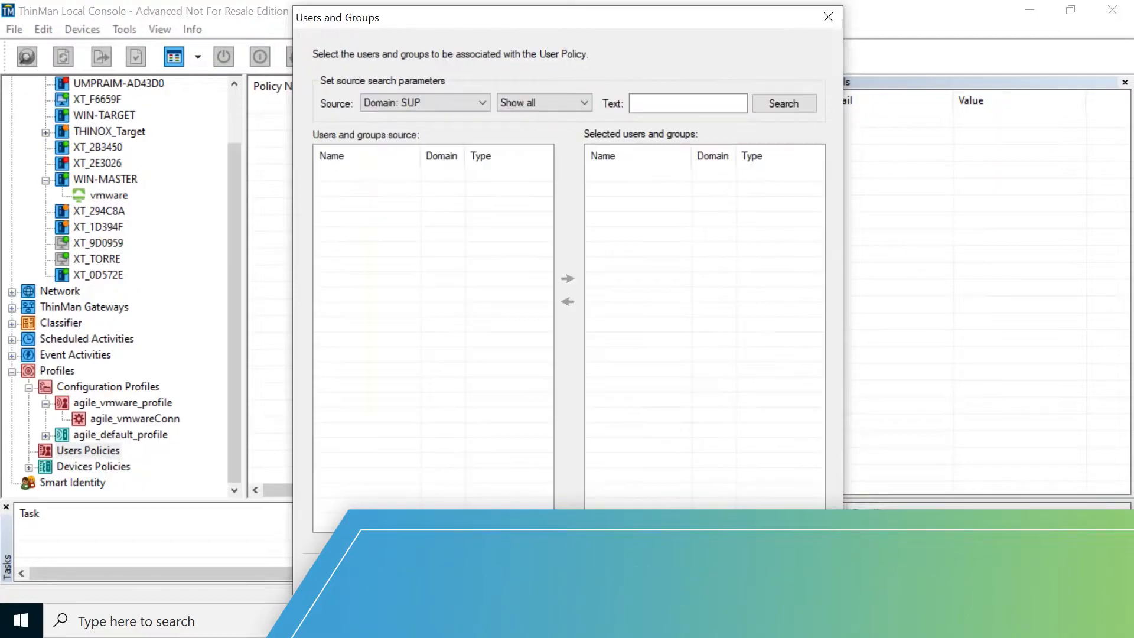
Search the SUP domain for "dum" and associate the users dummy10 through dummy15 with the users policy.
{"action": "left_click", "coordinate": [731, 101]}
{"action": "type", "text": "dum"}
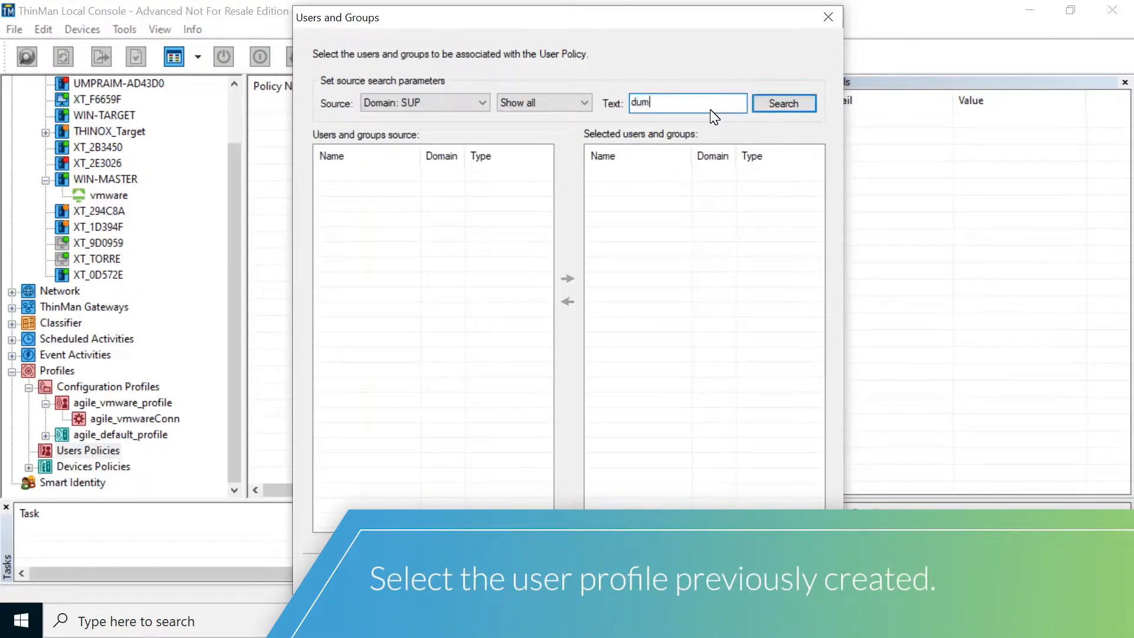
{"action": "left_click", "coordinate": [784, 105]}
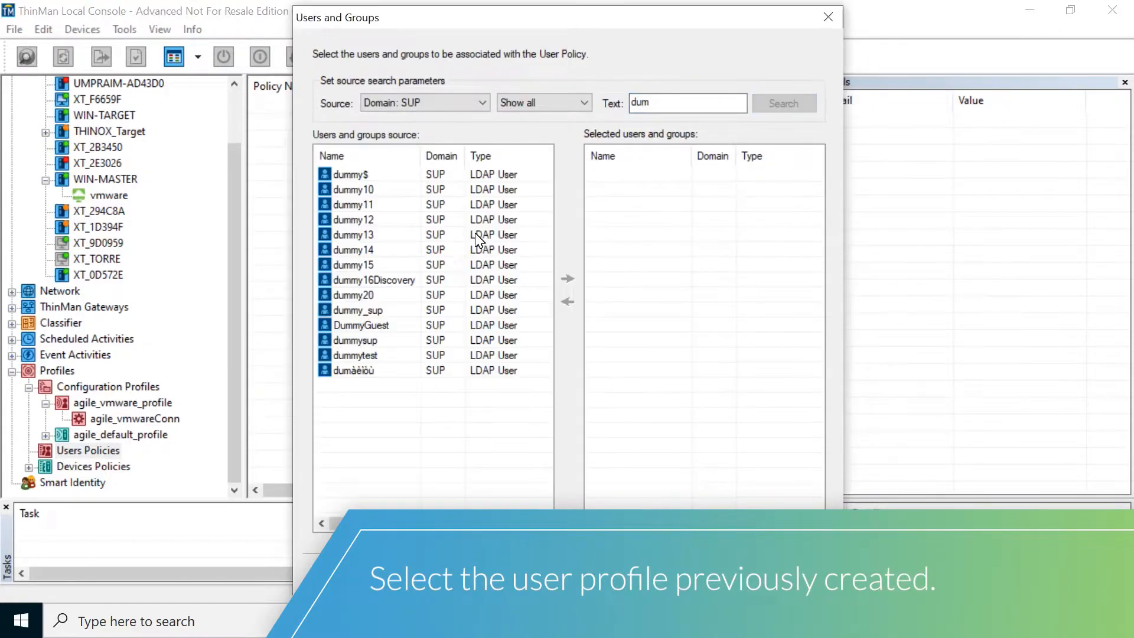
{"action": "left_click", "coordinate": [412, 195]}
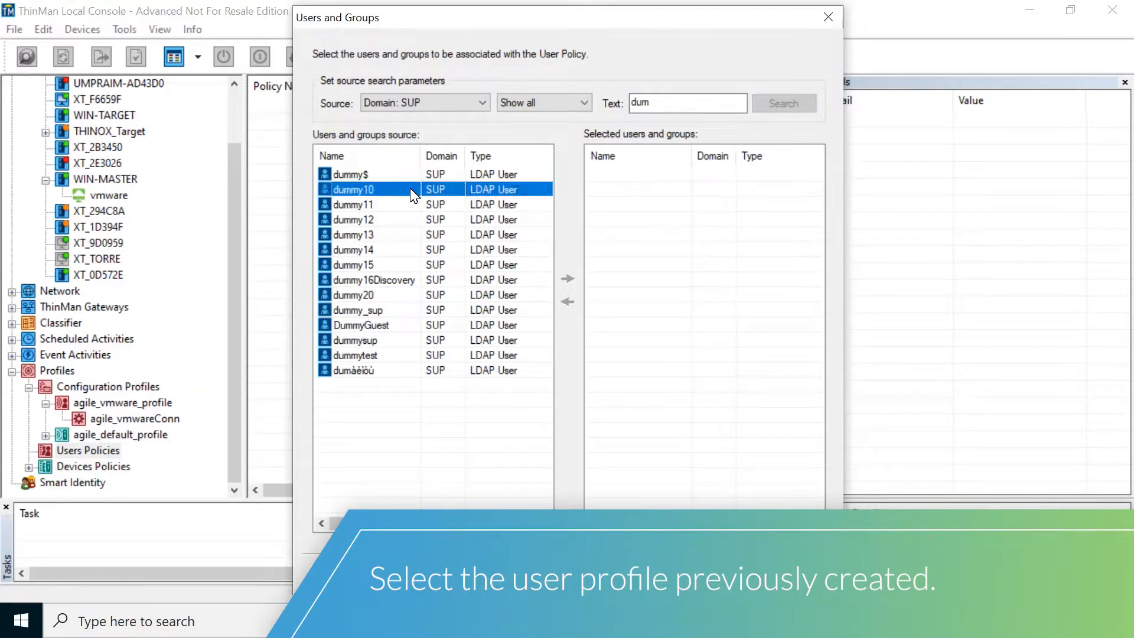
{"action": "left_click", "coordinate": [378, 264], "text": "shift"}
{"action": "left_click", "coordinate": [568, 280]}
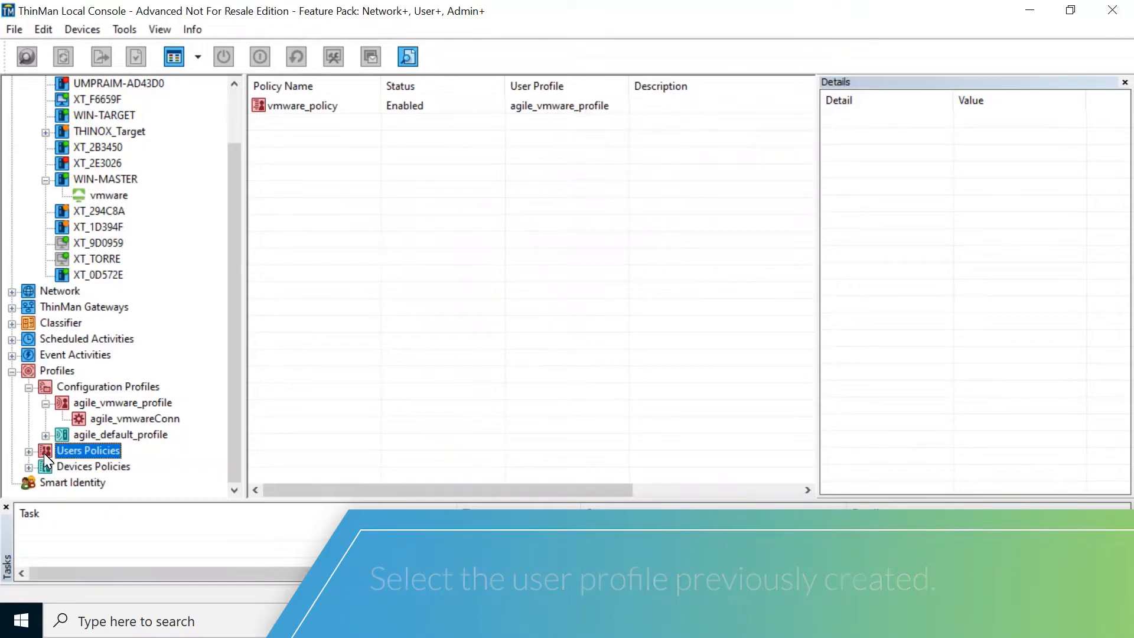
Expand the users and devices policies and open the properties of the devices policy agile_default_policy.
{"action": "left_click", "coordinate": [29, 451]}
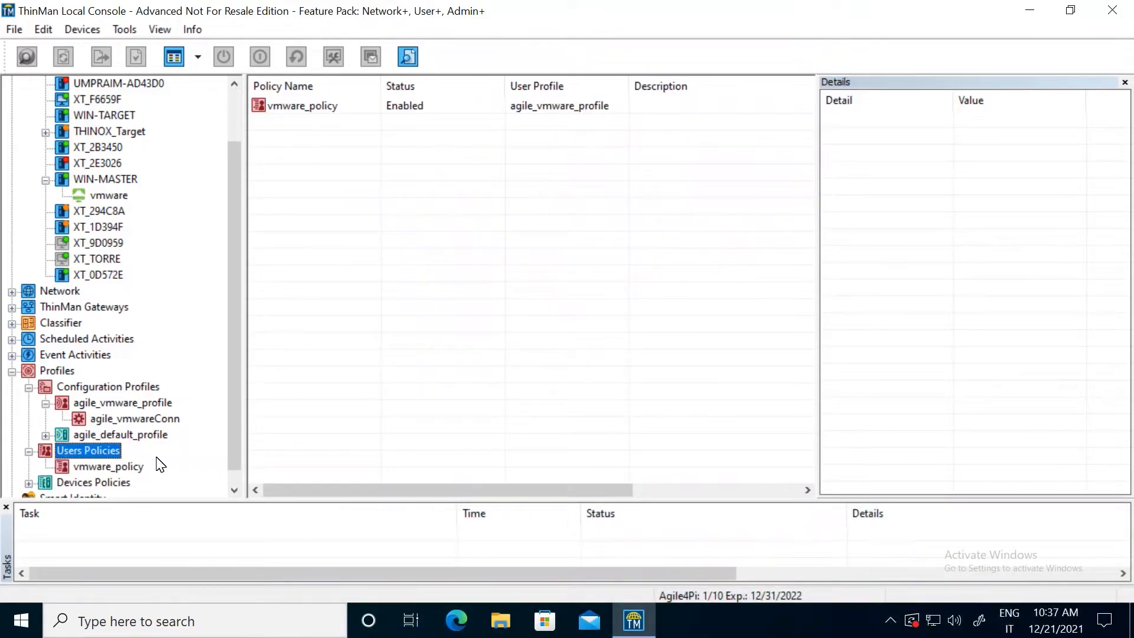
{"action": "scroll", "coordinate": [161, 465], "scroll_direction": "down", "scroll_amount": 1}
{"action": "left_click", "coordinate": [29, 467]}
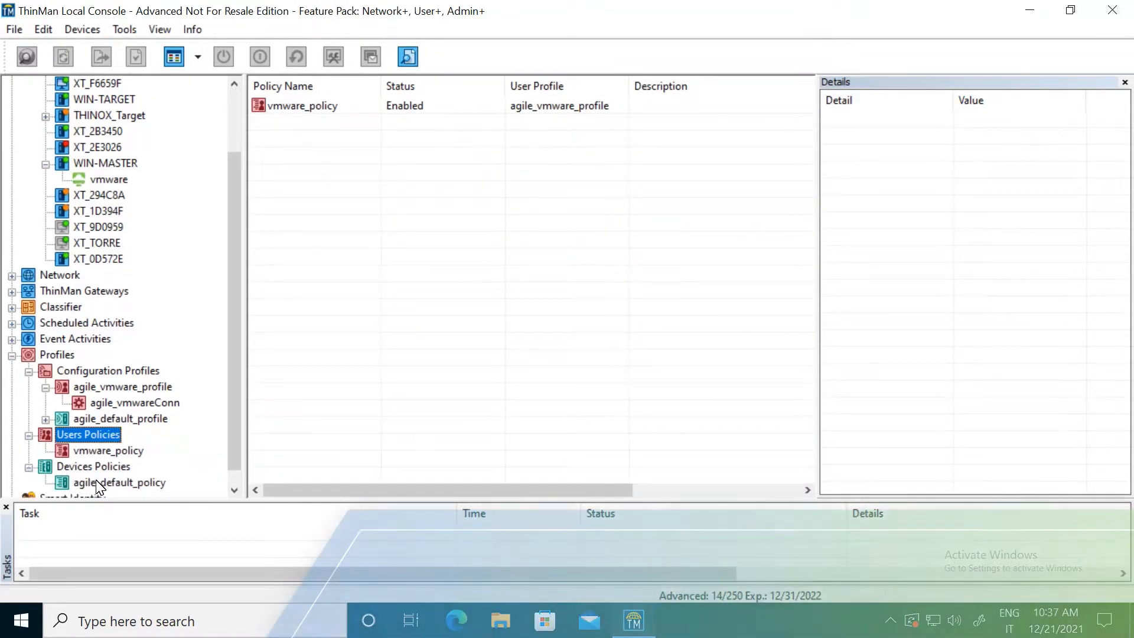
{"action": "left_click", "coordinate": [102, 483]}
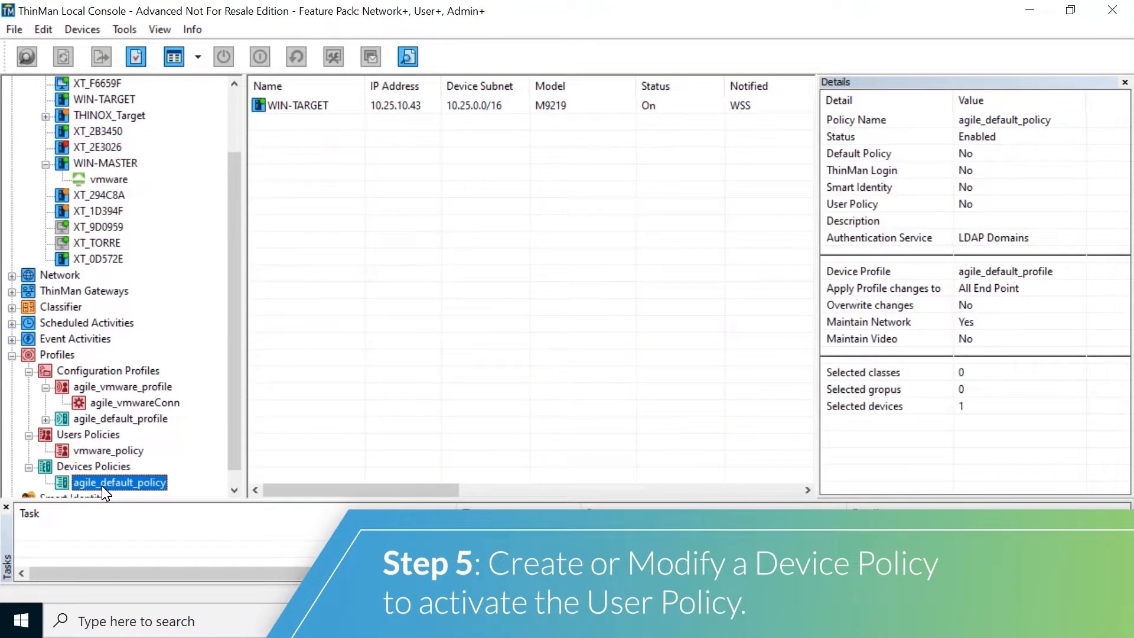
{"action": "right_click", "coordinate": [102, 485]}
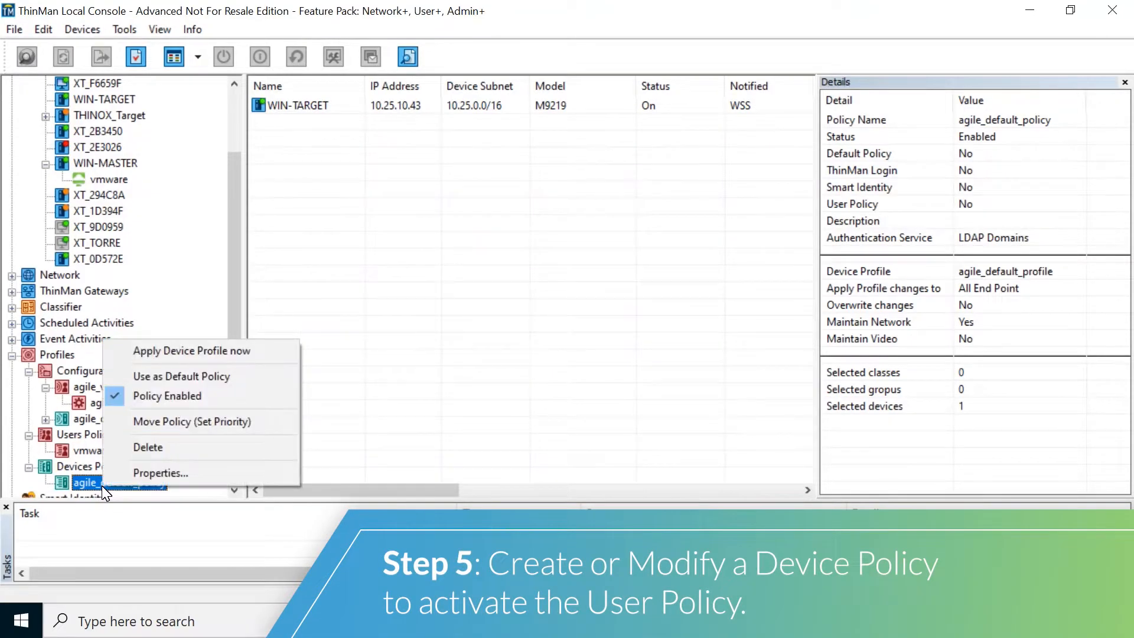
{"action": "left_click", "coordinate": [157, 472]}
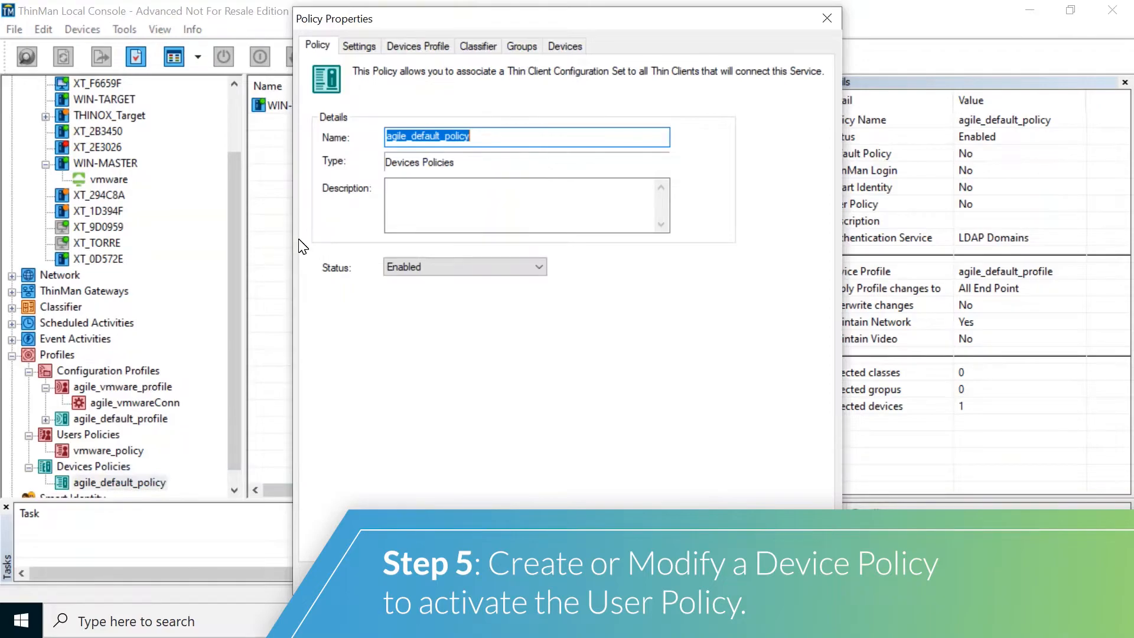
Enable ThinMan Login and the User Policy for agile_default_policy, review its profile, classifier, groups and devices, and save the policy.
{"action": "left_click", "coordinate": [361, 47]}
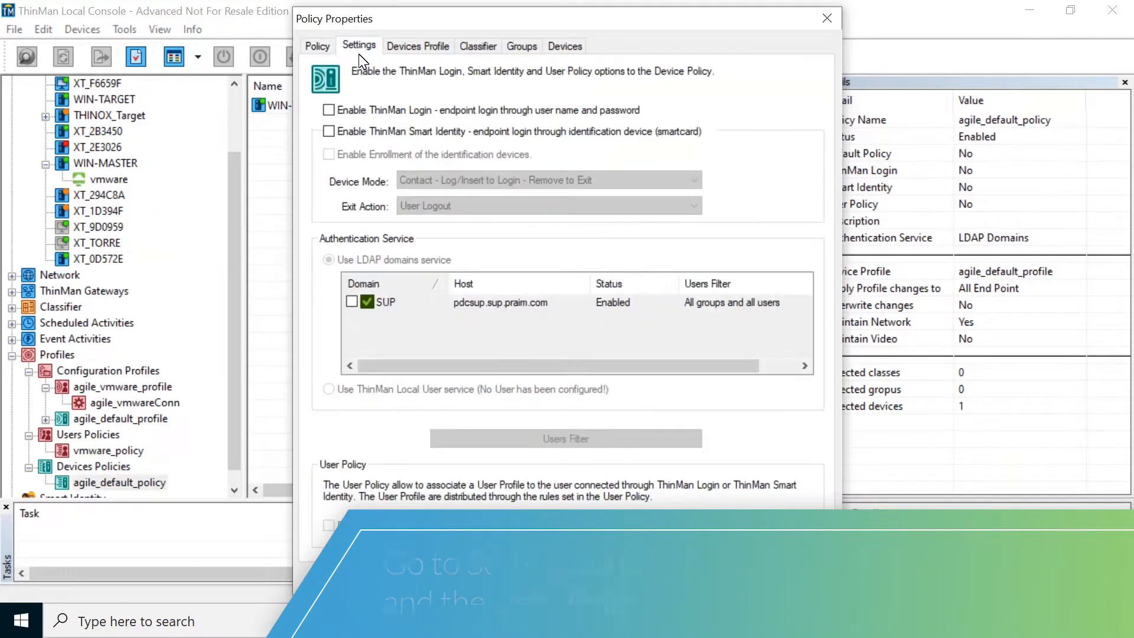
{"action": "left_click", "coordinate": [329, 110]}
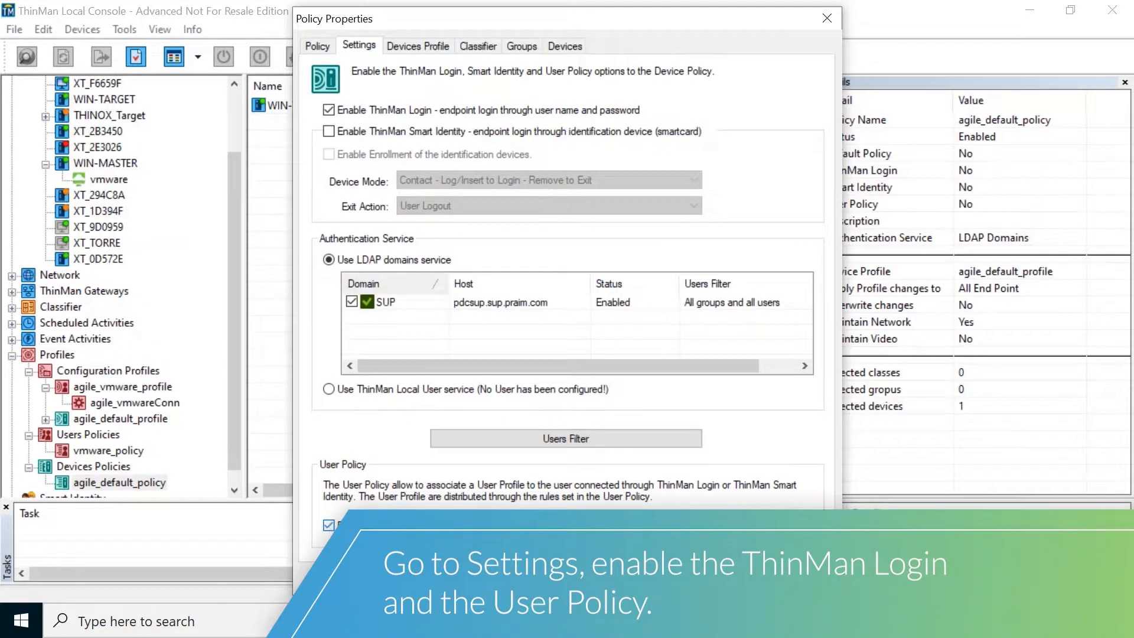
{"action": "left_click", "coordinate": [422, 48]}
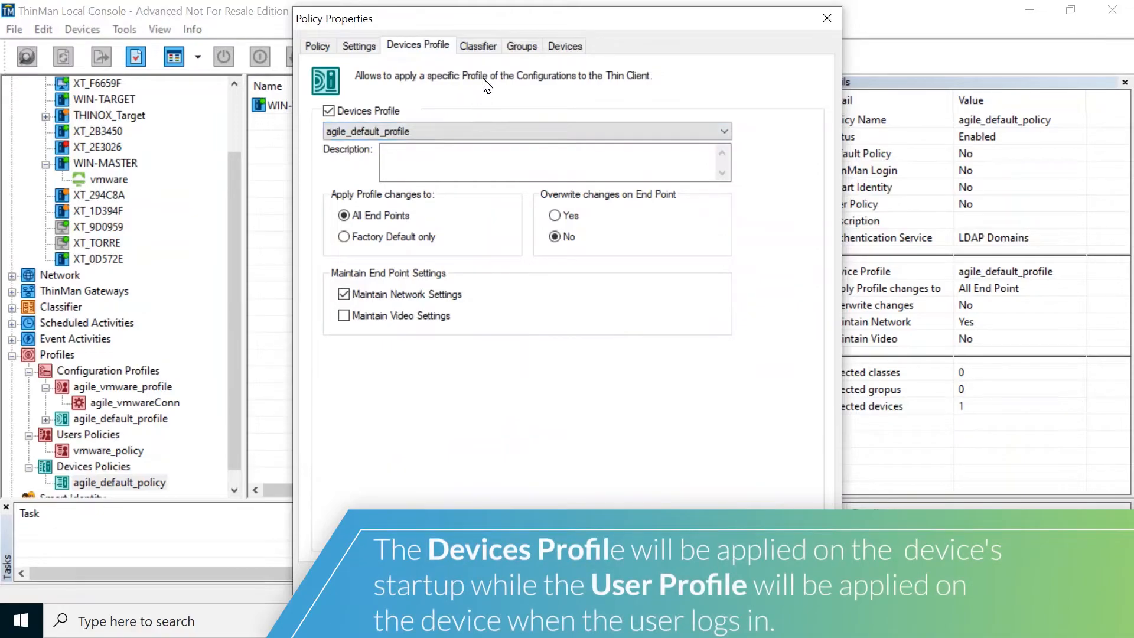
{"action": "left_click", "coordinate": [490, 47]}
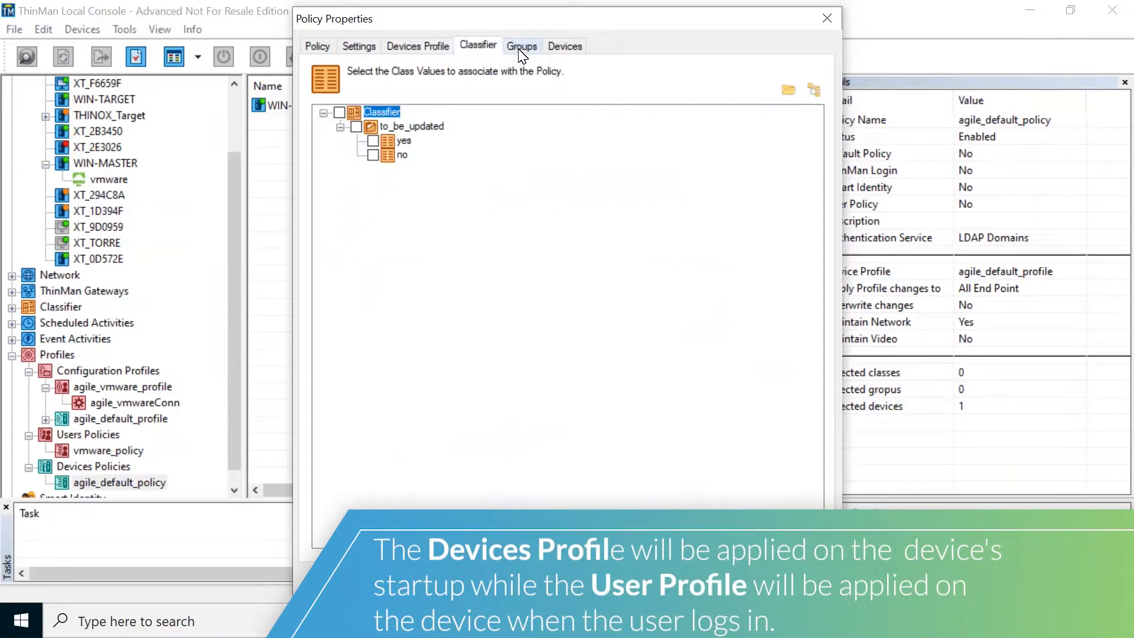
{"action": "left_click", "coordinate": [522, 54]}
{"action": "left_click", "coordinate": [558, 48]}
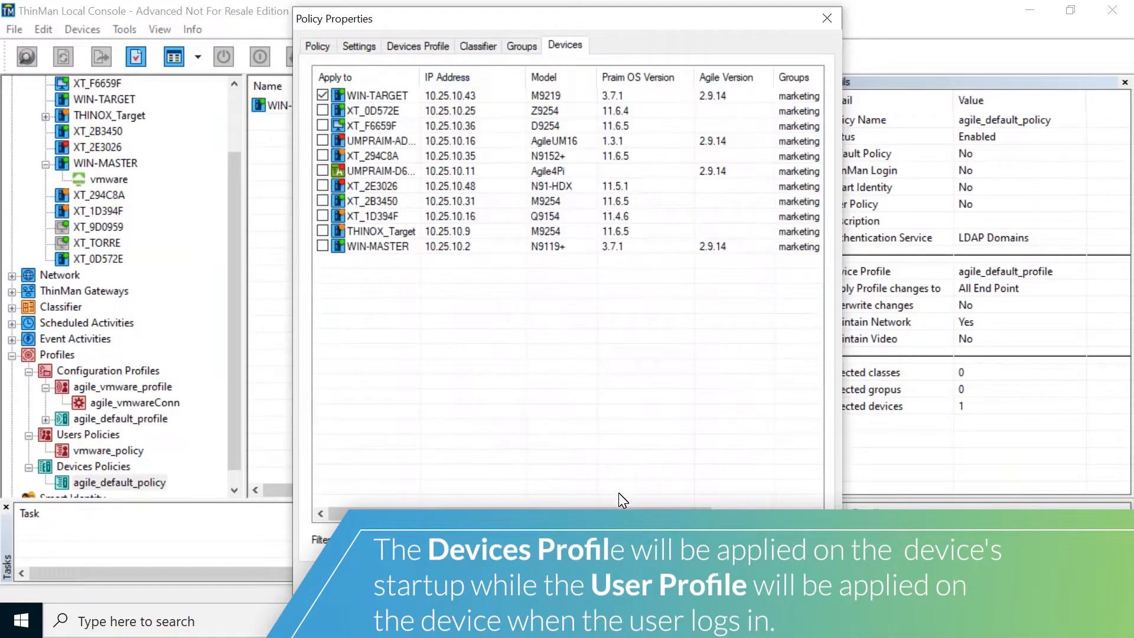
{"action": "left_click", "coordinate": [685, 577]}
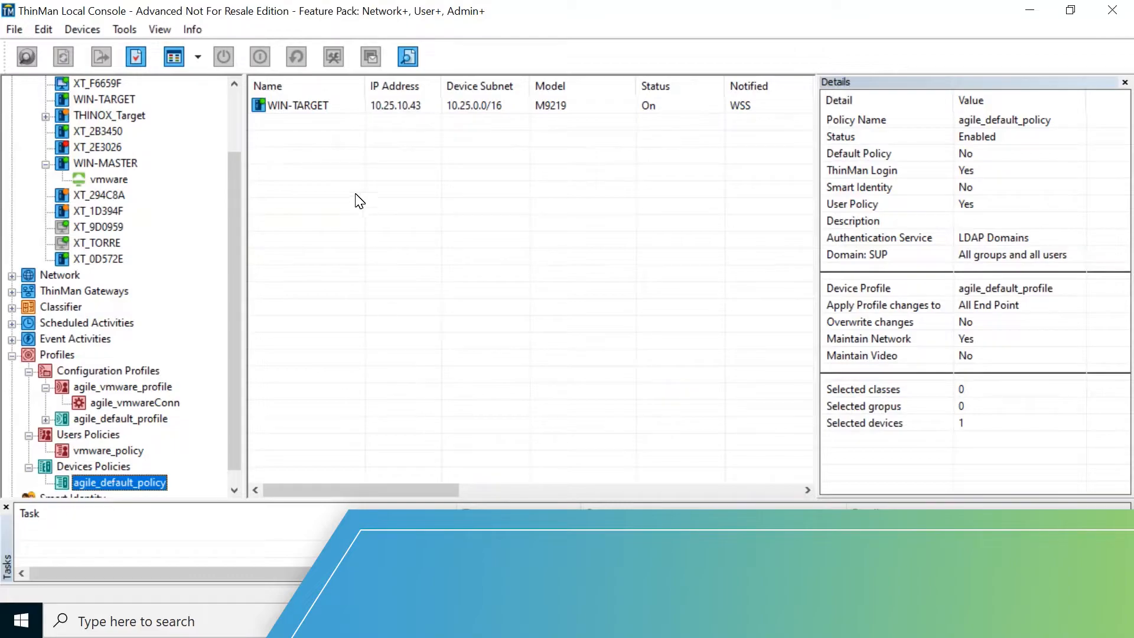
Reboot the WIN-TARGET device and confirm the command.
{"action": "left_click", "coordinate": [349, 113]}
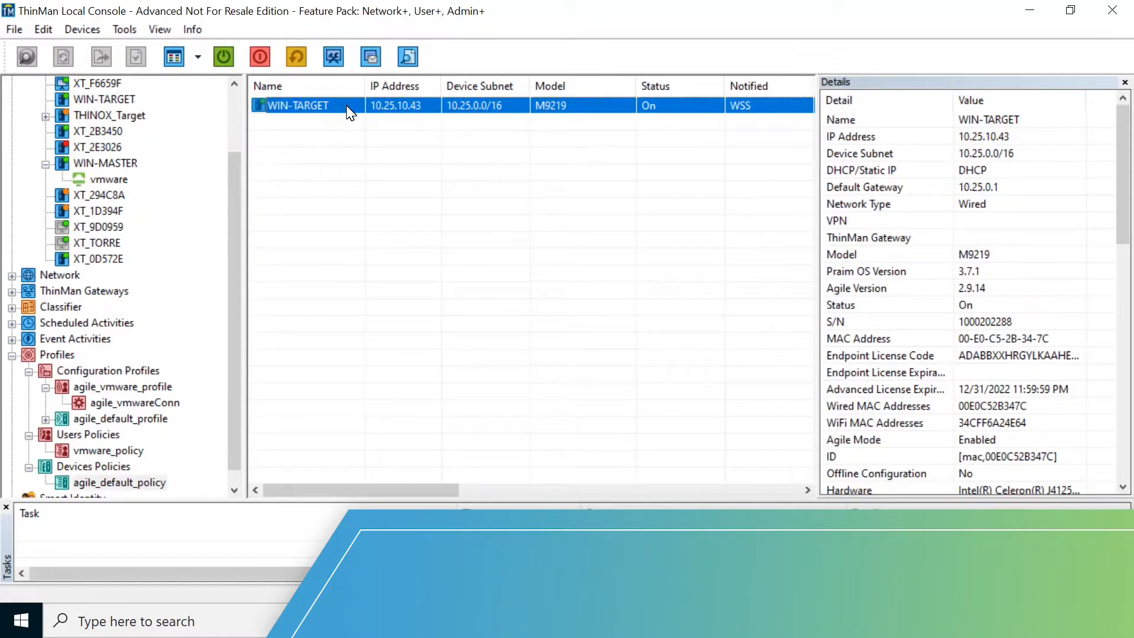
{"action": "left_click", "coordinate": [295, 57]}
{"action": "left_click", "coordinate": [595, 353]}
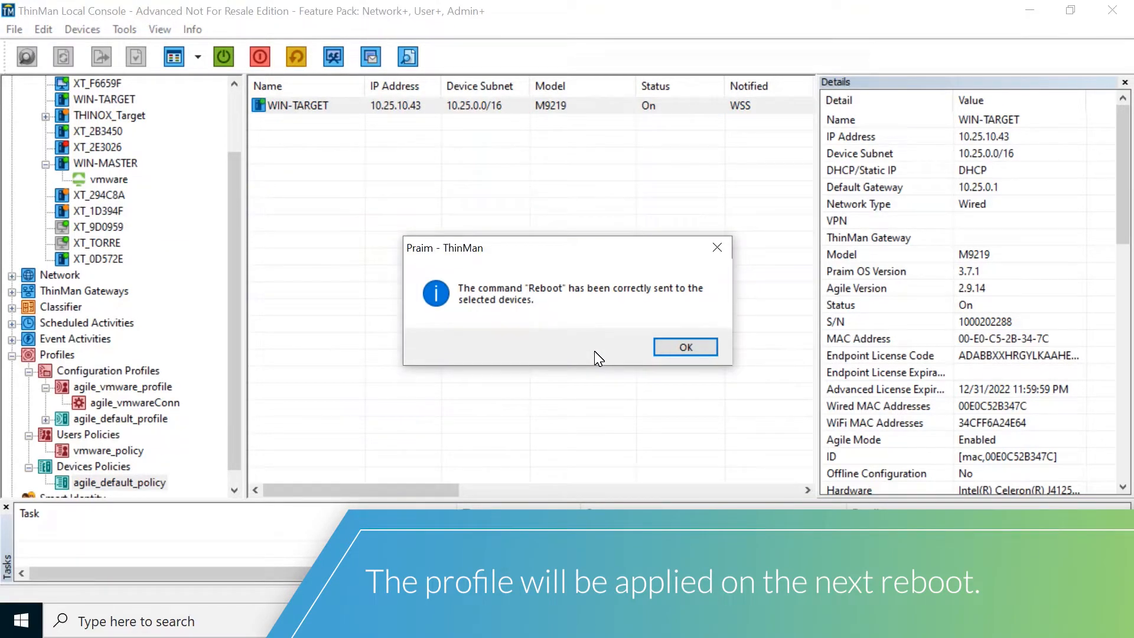
{"action": "left_click", "coordinate": [684, 351]}
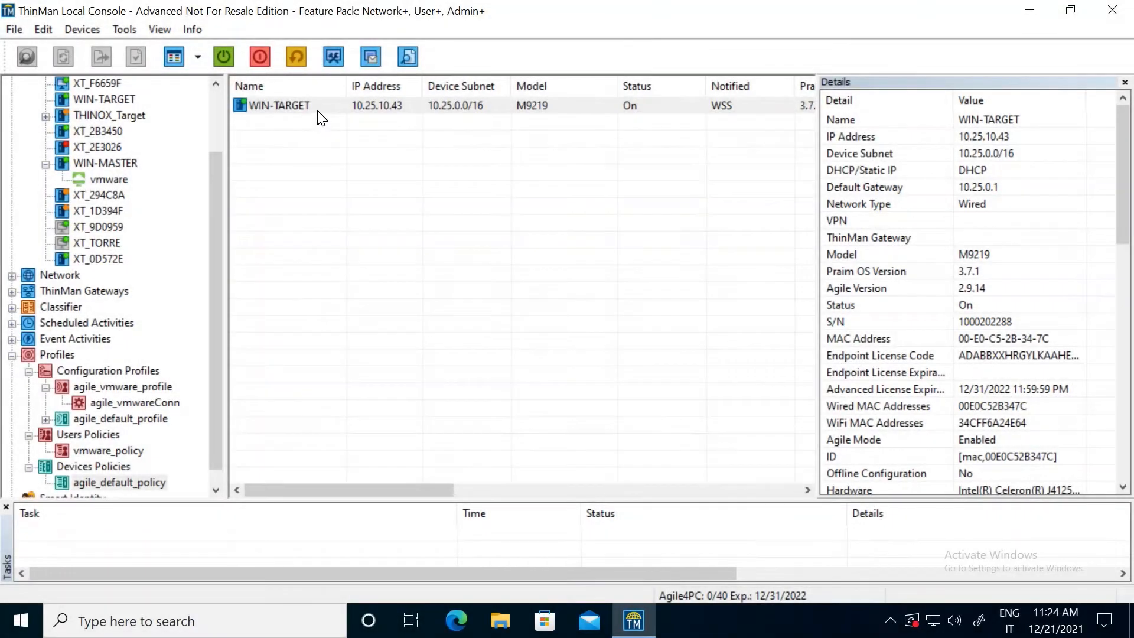
Start a remote assistance session on the WIN-TARGET device.
{"action": "left_click", "coordinate": [318, 112]}
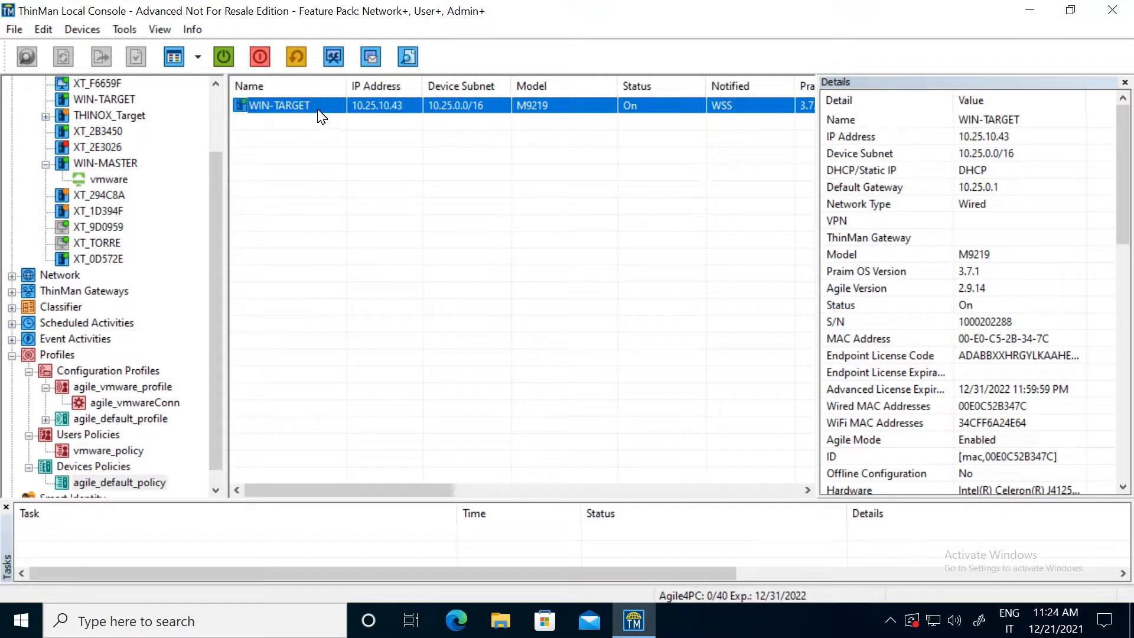
{"action": "left_click", "coordinate": [342, 44]}
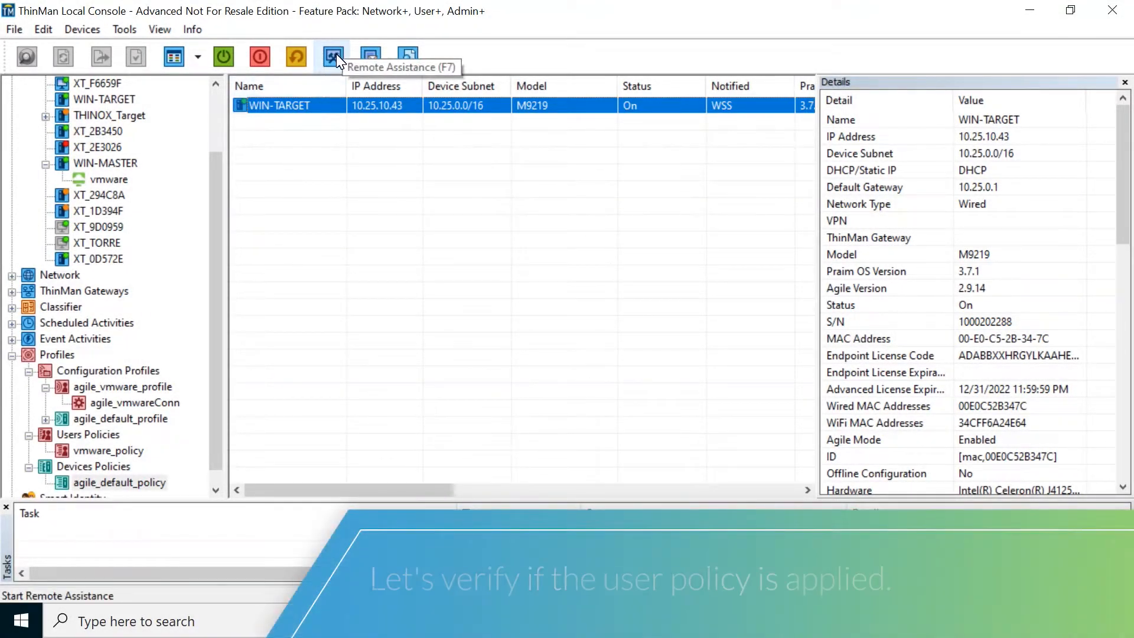
{"action": "left_click", "coordinate": [335, 54]}
{"action": "left_click", "coordinate": [608, 381]}
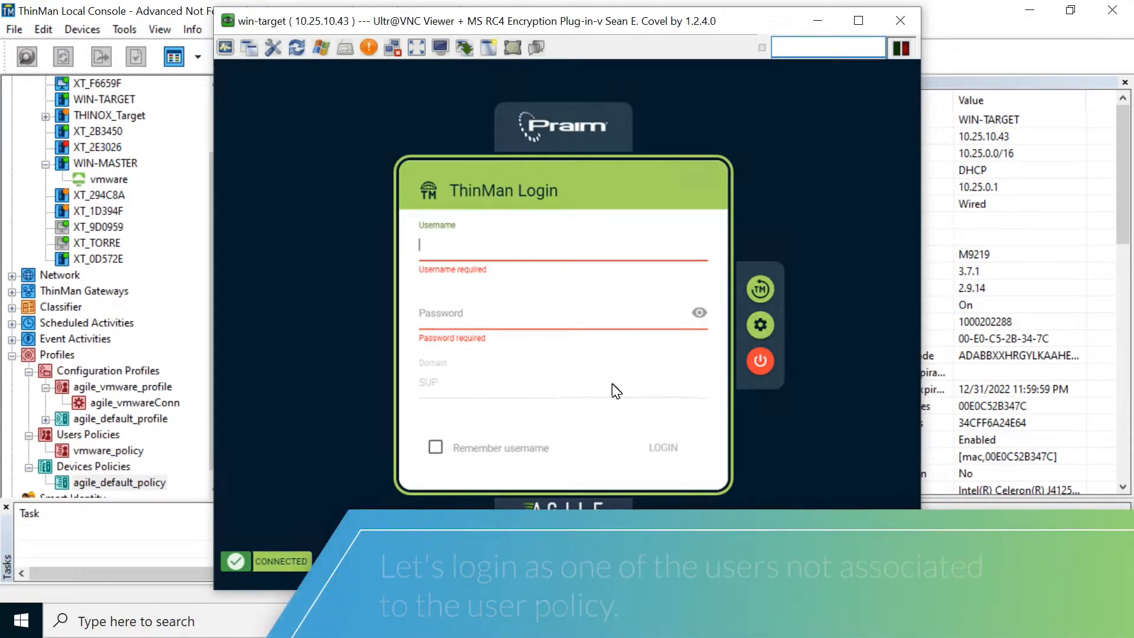
Log in to ThinMan on the remote device as dummysup with the account password.
{"action": "type", "text": "dummysup"}
{"action": "left_click", "coordinate": [566, 319]}
{"action": "type", "text": "****"}
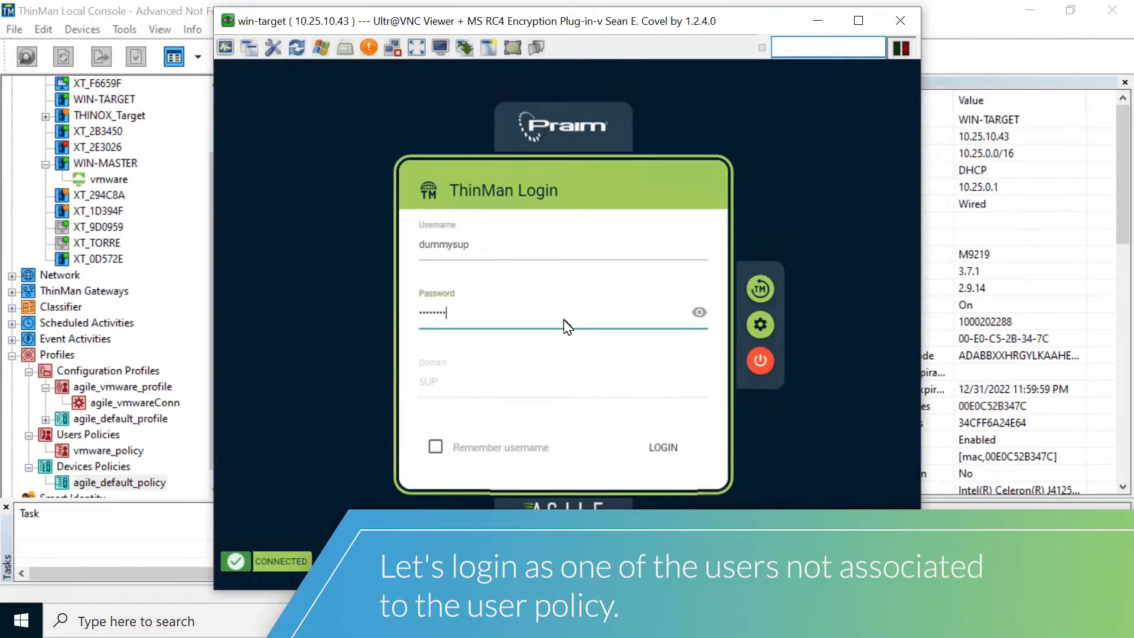
{"action": "key", "text": "Return"}
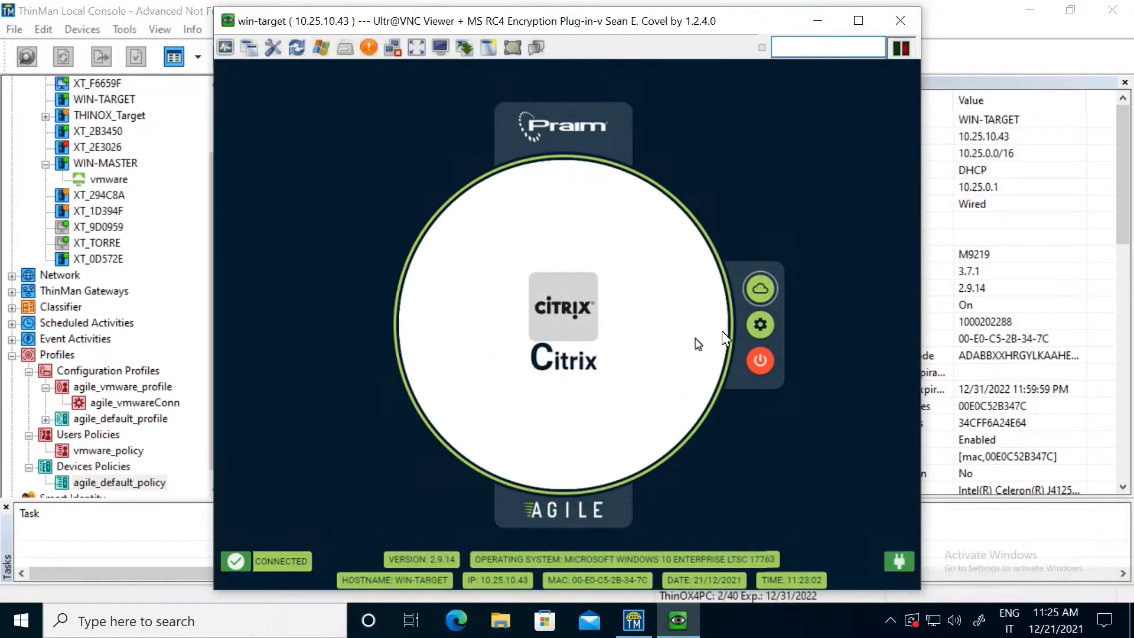
Check the remote device's display settings and examine the user policy entries in WIN-TARGET's console details.
{"action": "left_click", "coordinate": [773, 322]}
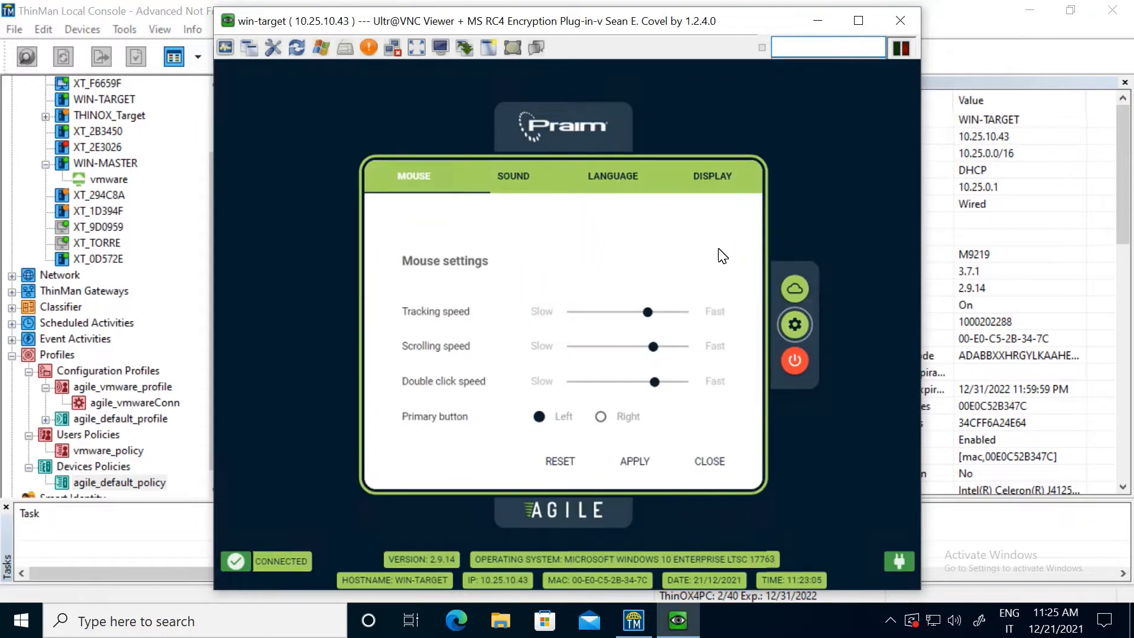
{"action": "left_click", "coordinate": [706, 186]}
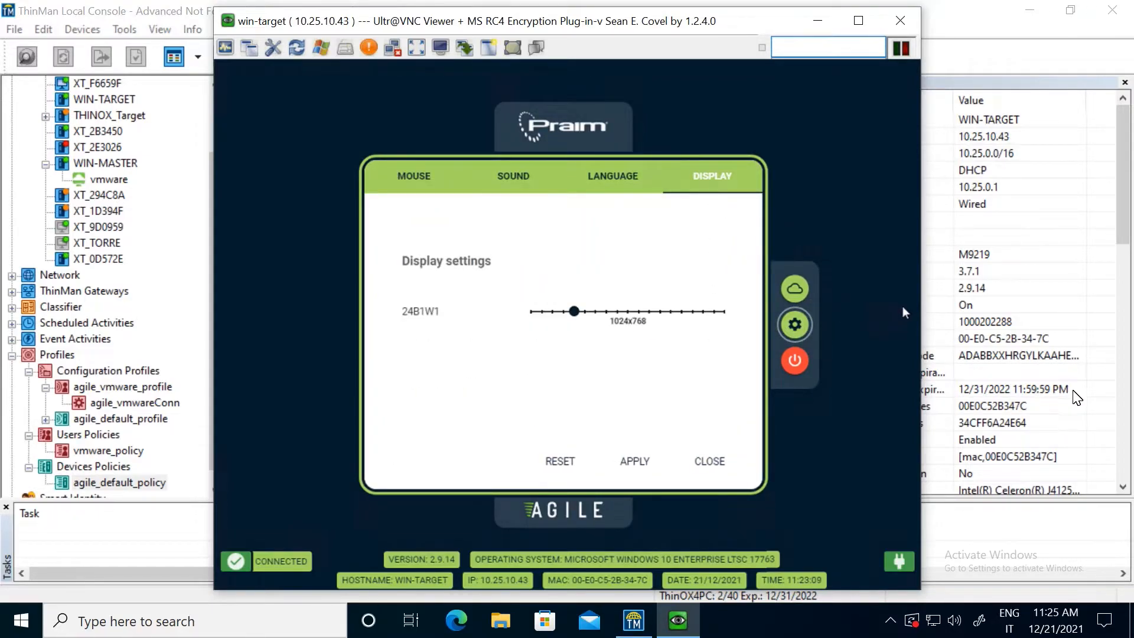
{"action": "left_click", "coordinate": [1125, 247]}
{"action": "left_click_drag", "start_coordinate": [1124, 247], "coordinate": [1124, 481]}
{"action": "left_click", "coordinate": [982, 359]}
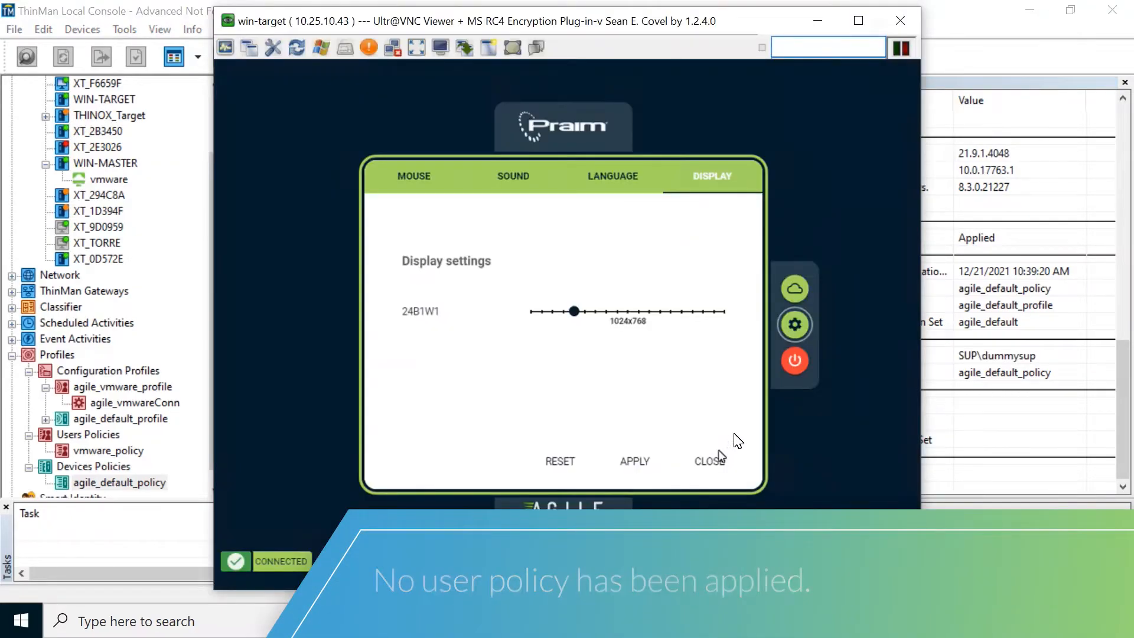
Log out of the remote device and log back in as dummy10 with the account password.
{"action": "left_click", "coordinate": [798, 366]}
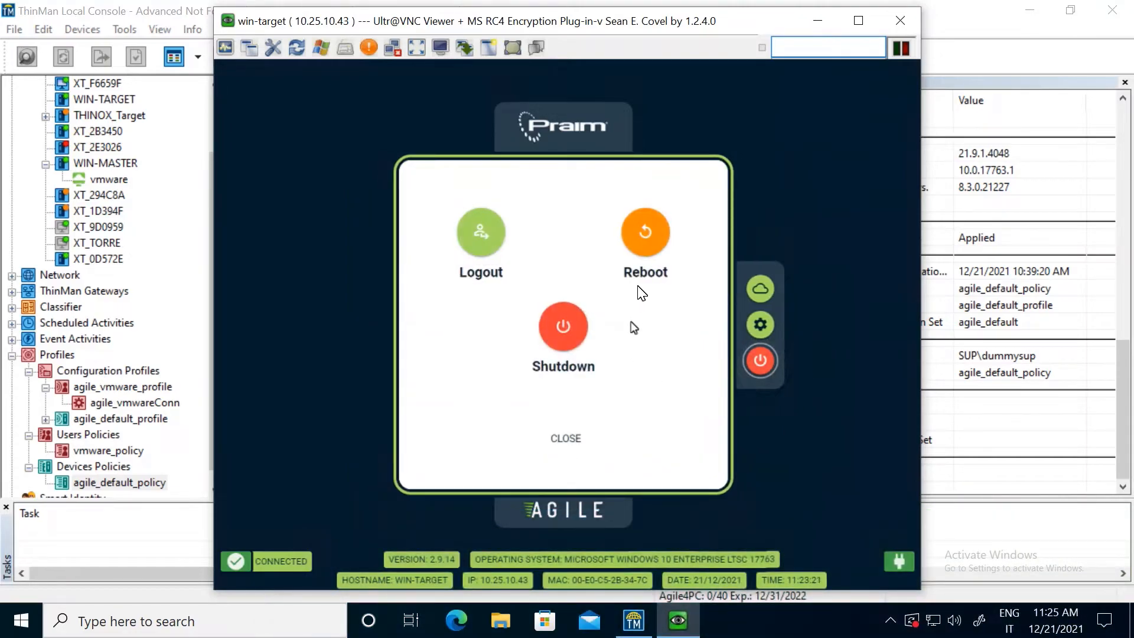
{"action": "left_click", "coordinate": [494, 251]}
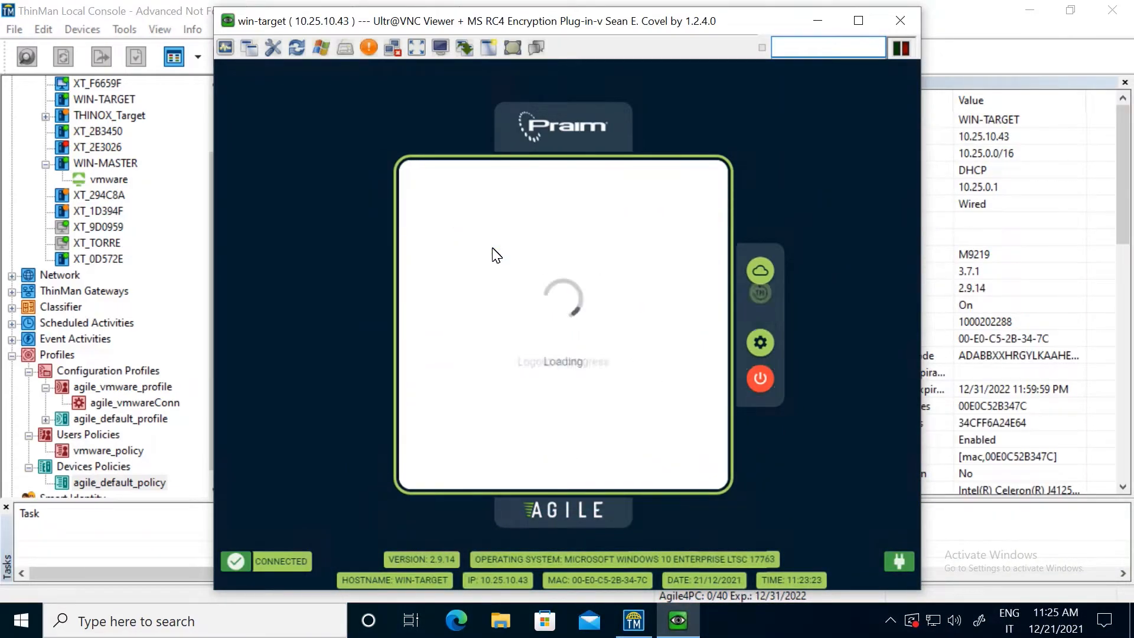
{"action": "type", "text": "dummy10"}
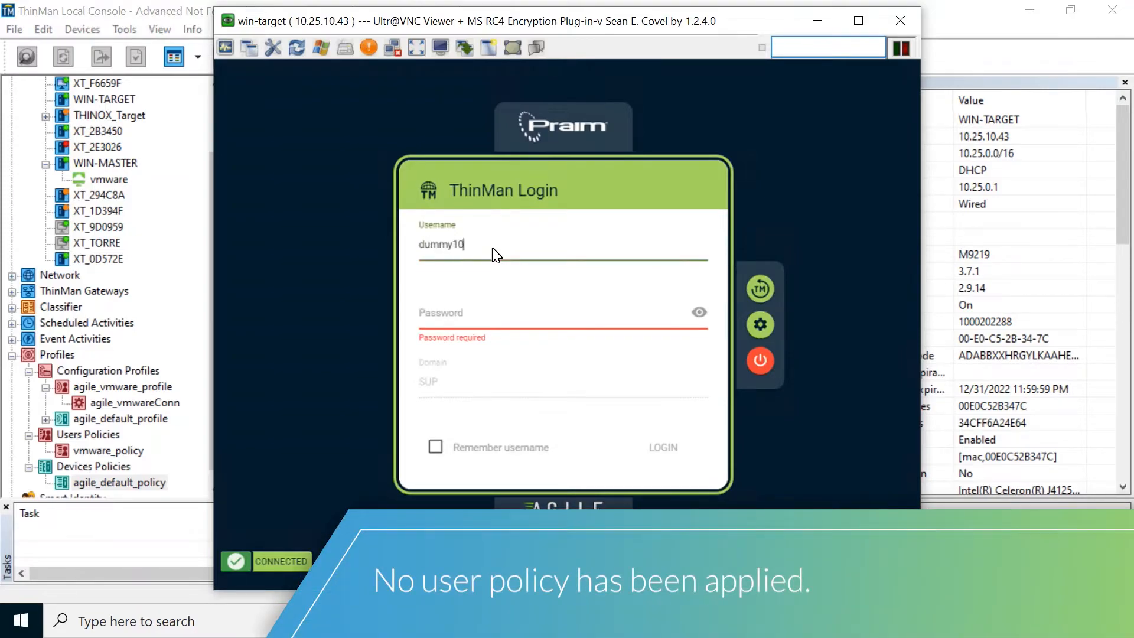
{"action": "key", "text": "Tab"}
{"action": "type", "text": "•••"}
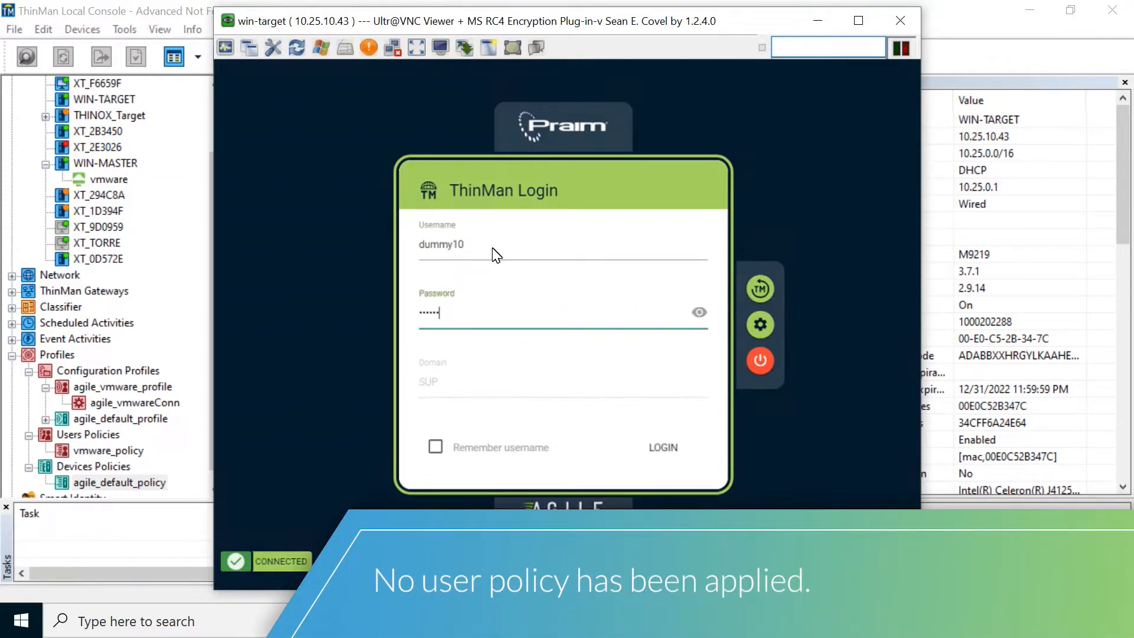
{"action": "key", "text": "Return"}
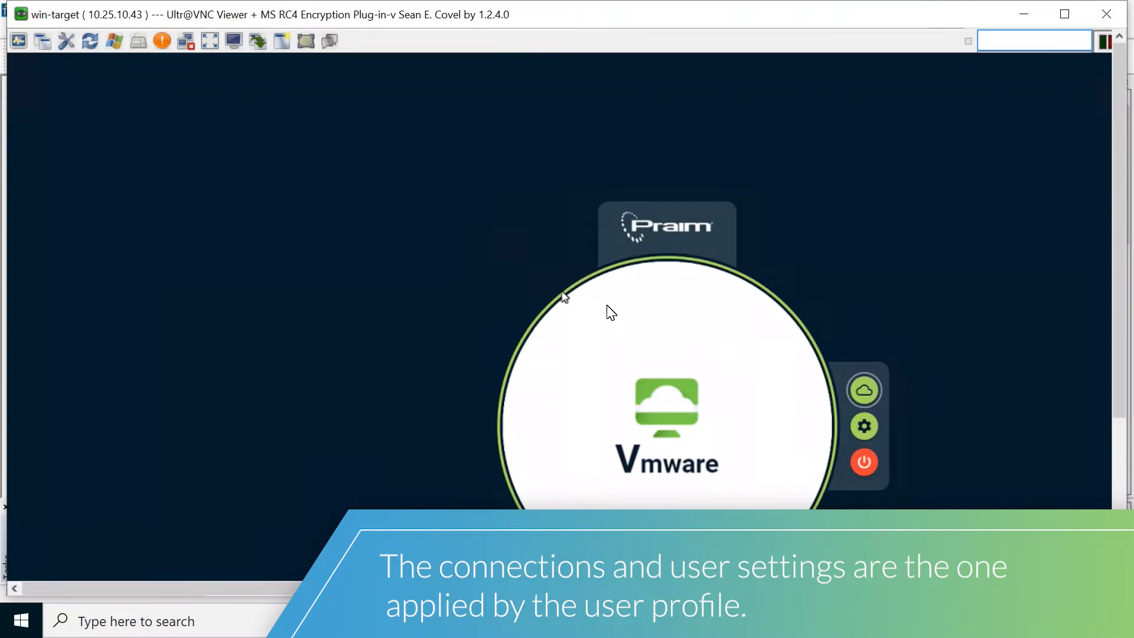
Check the remote device's display settings, then minimize the viewer and examine the user policy entries in WIN-TARGET's details.
{"action": "left_click", "coordinate": [868, 428]}
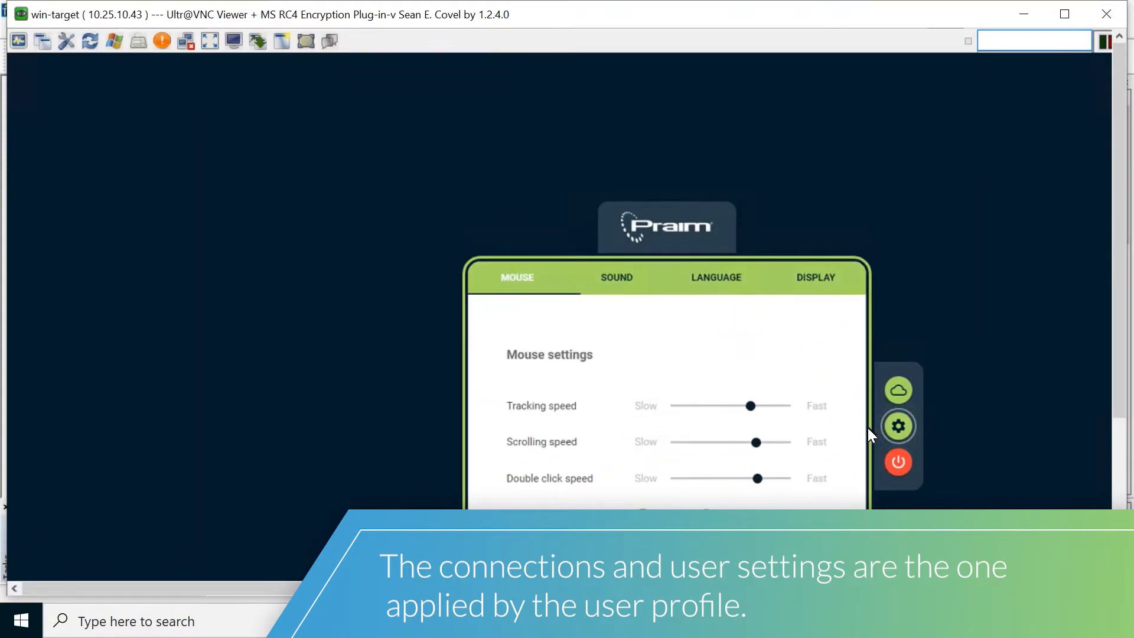
{"action": "left_click", "coordinate": [813, 290]}
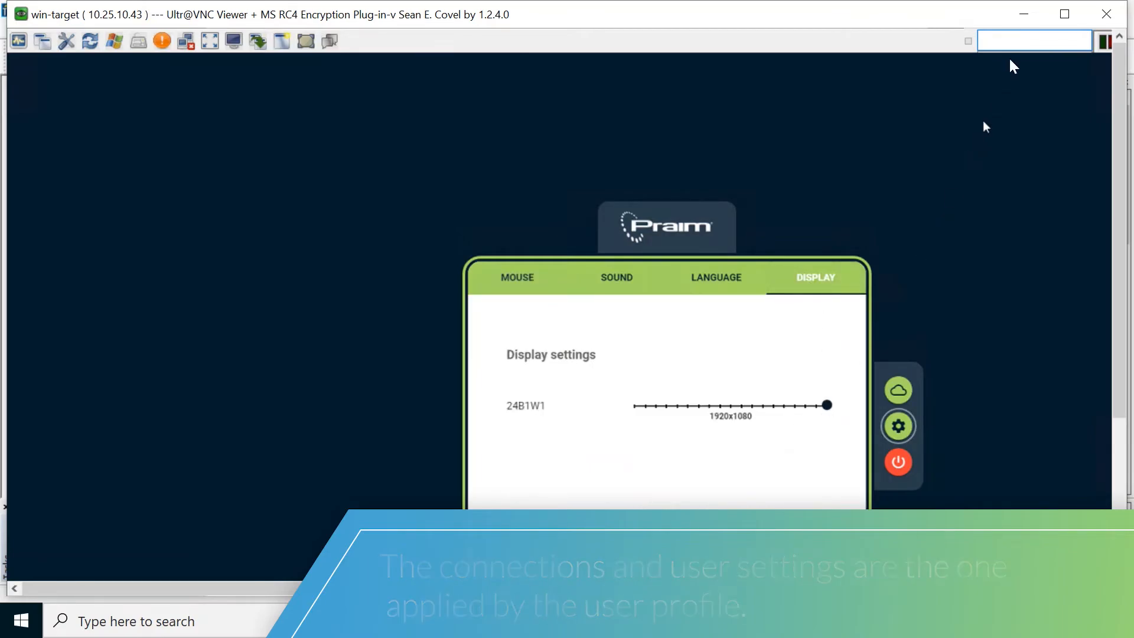
{"action": "left_click", "coordinate": [1024, 15]}
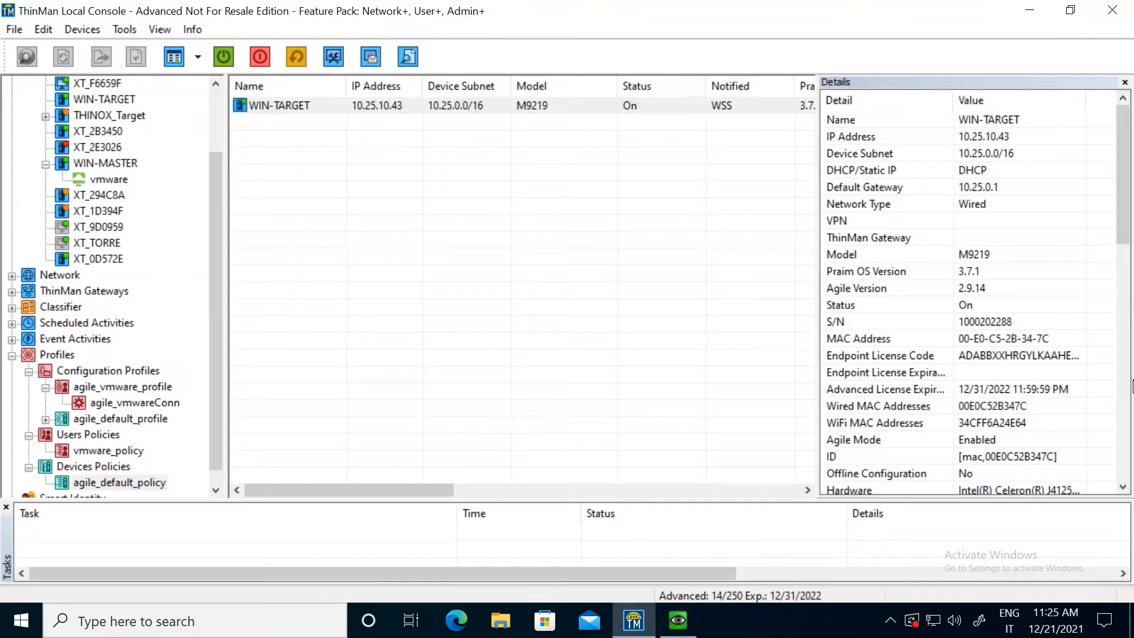
{"action": "left_click", "coordinate": [1123, 397]}
{"action": "left_click", "coordinate": [1124, 397]}
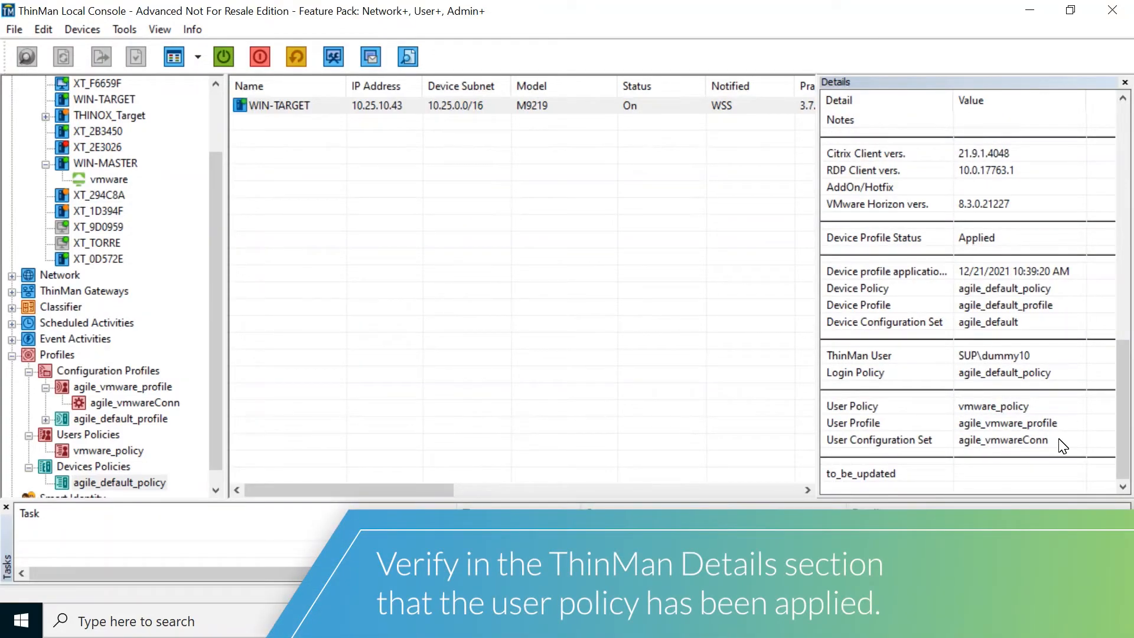
Switch back to the win-target remote viewer and review the device's sound, mouse and language settings.
{"action": "left_click", "coordinate": [532, 620]}
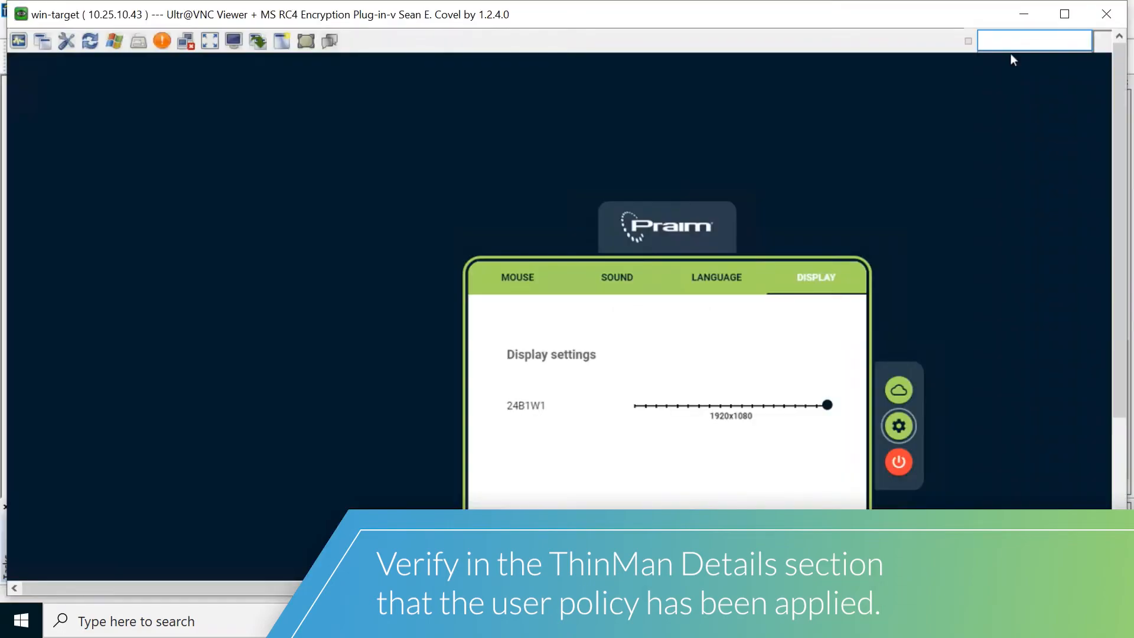
{"action": "left_click", "coordinate": [1123, 503]}
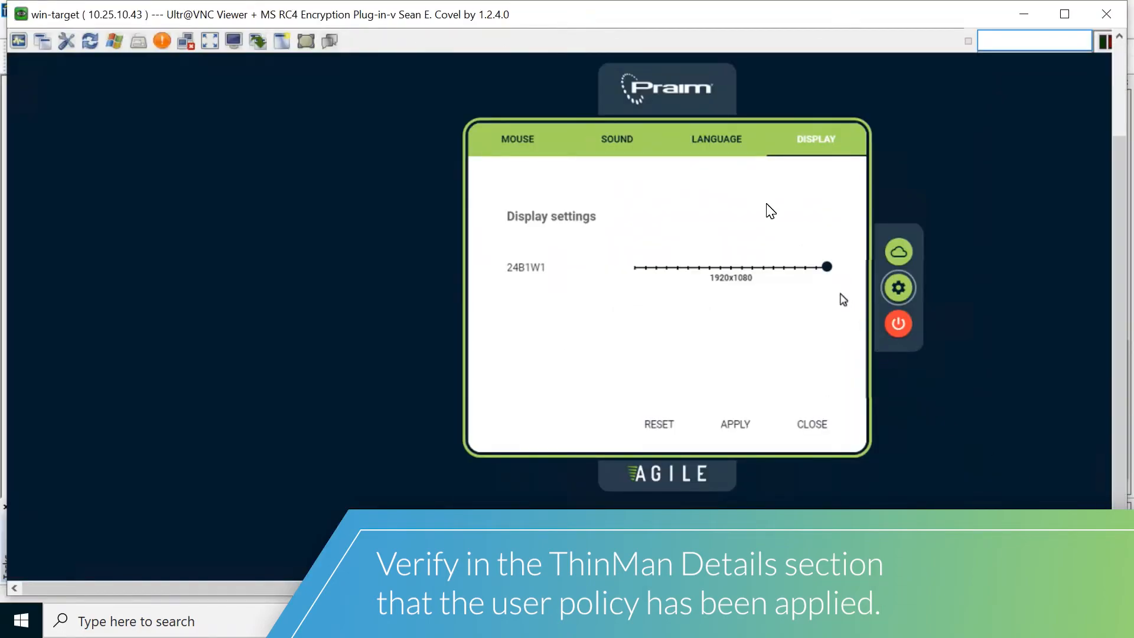
{"action": "left_click", "coordinate": [628, 152]}
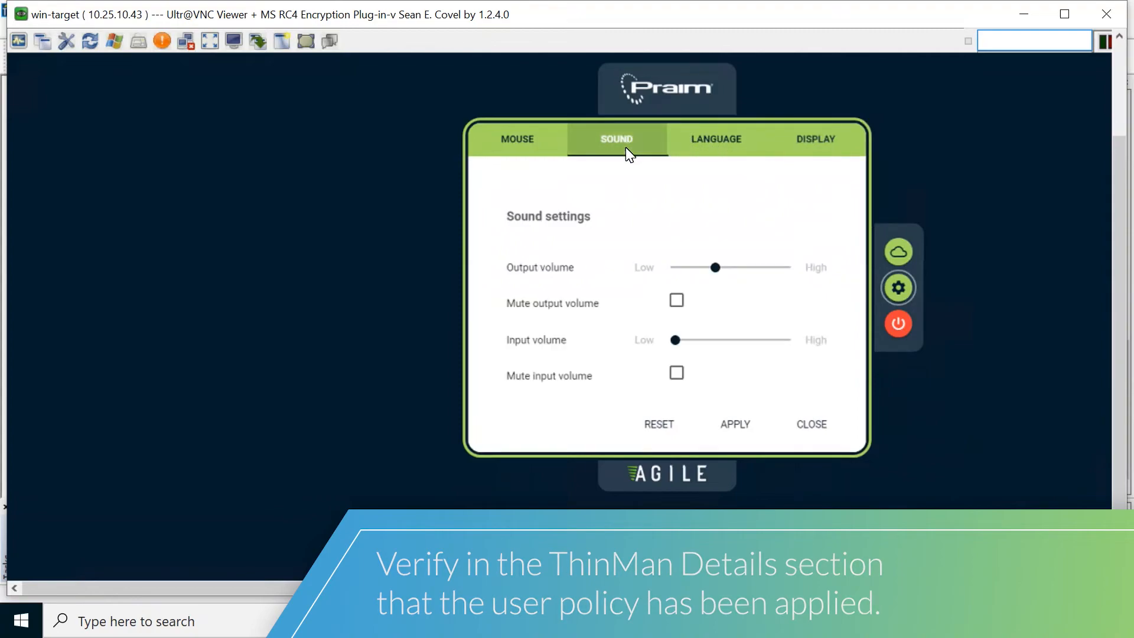
{"action": "left_click", "coordinate": [535, 152]}
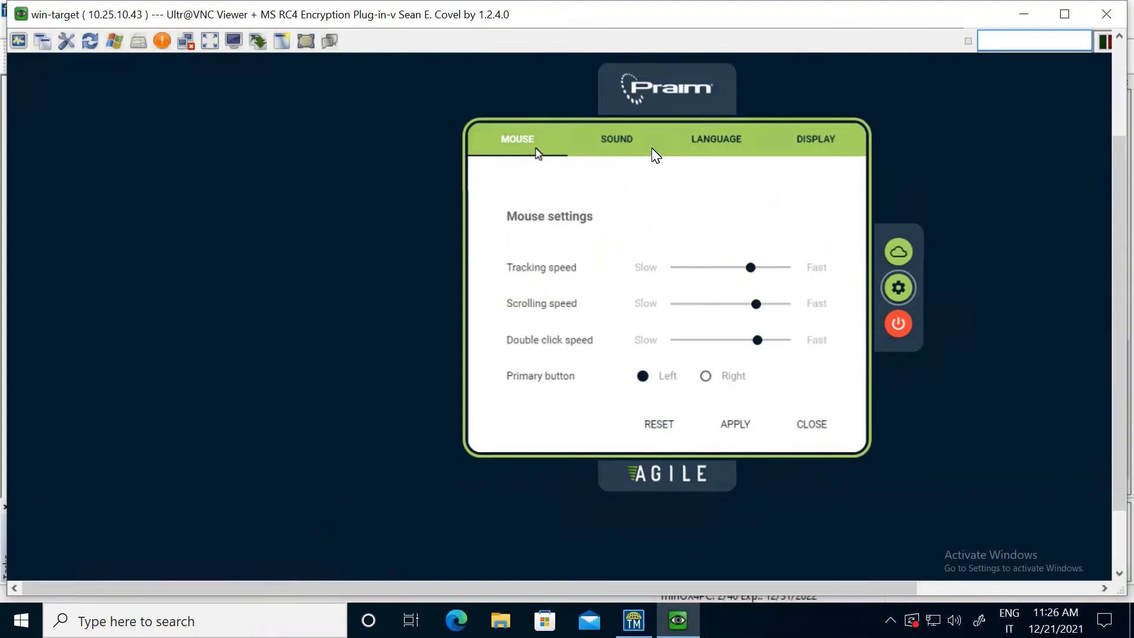
{"action": "left_click", "coordinate": [719, 150]}
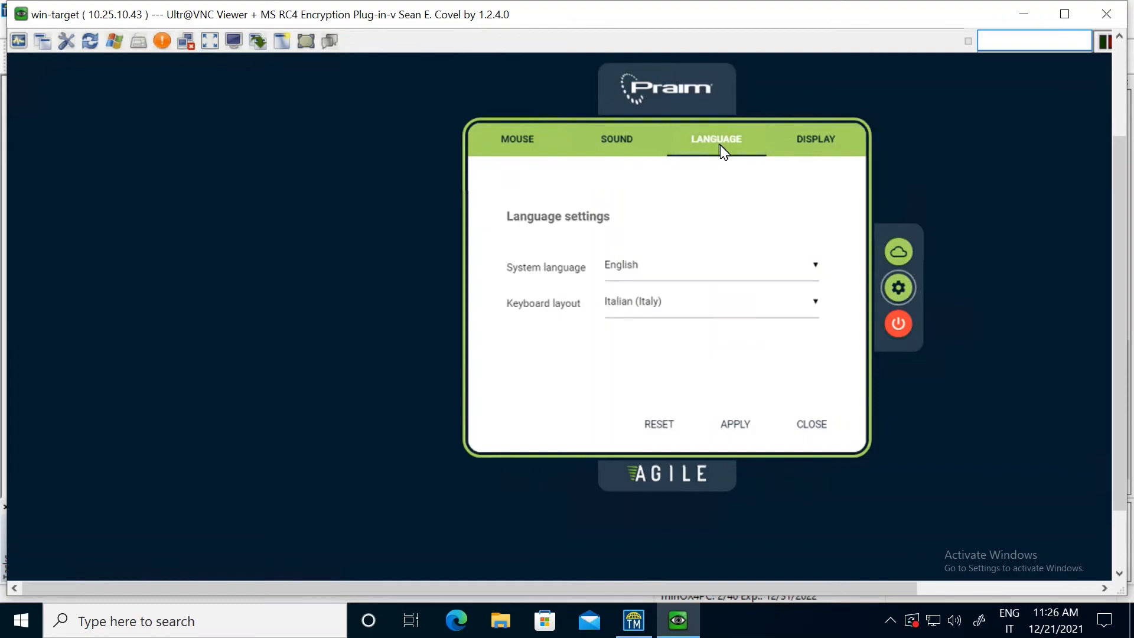
Log the current user out of the remote device.
{"action": "left_click", "coordinate": [894, 329]}
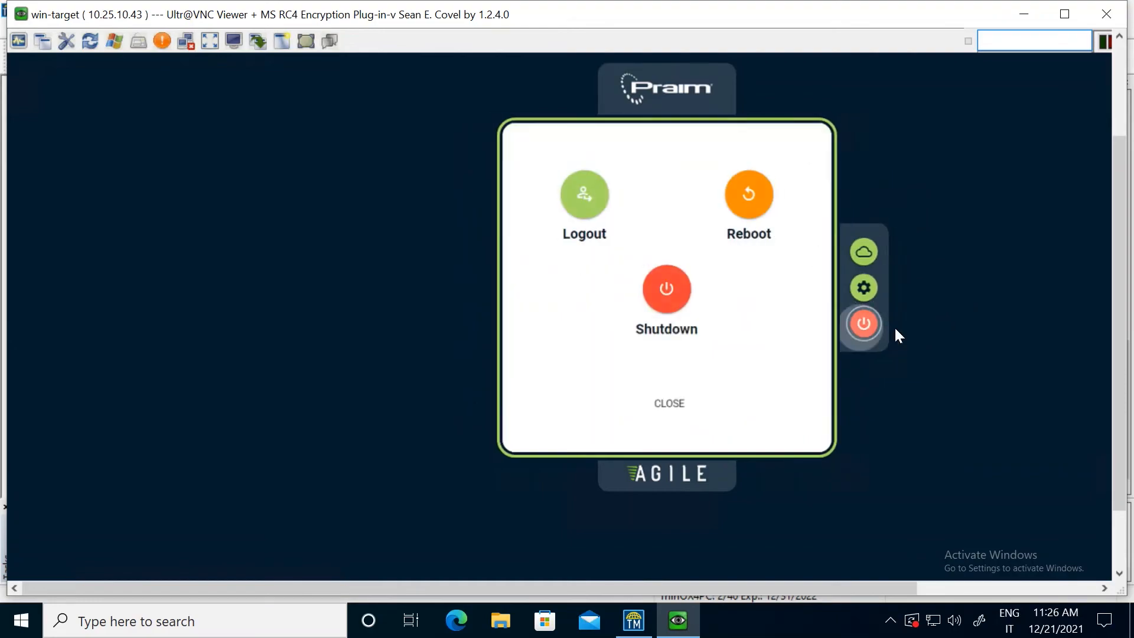
{"action": "left_click", "coordinate": [593, 210]}
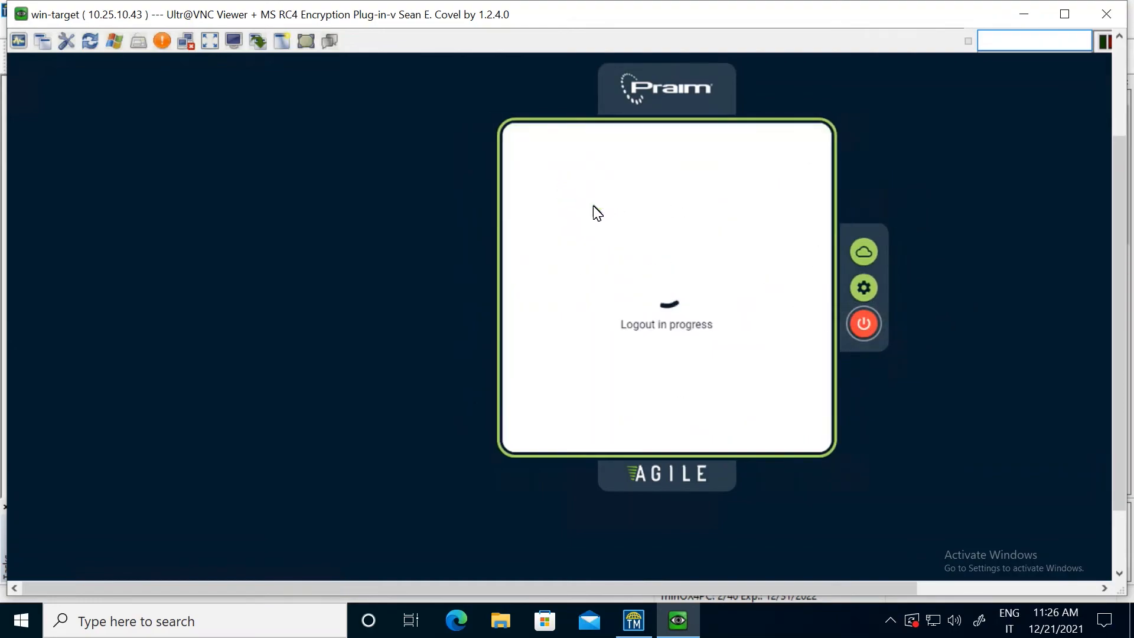